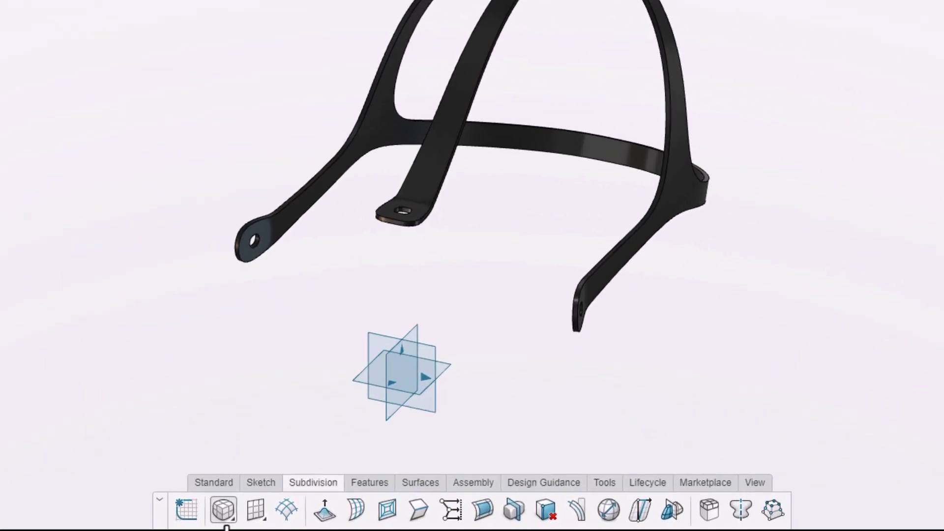
Step: Add a subdivision box at the origin with one division vertically and one across
click(230, 524)
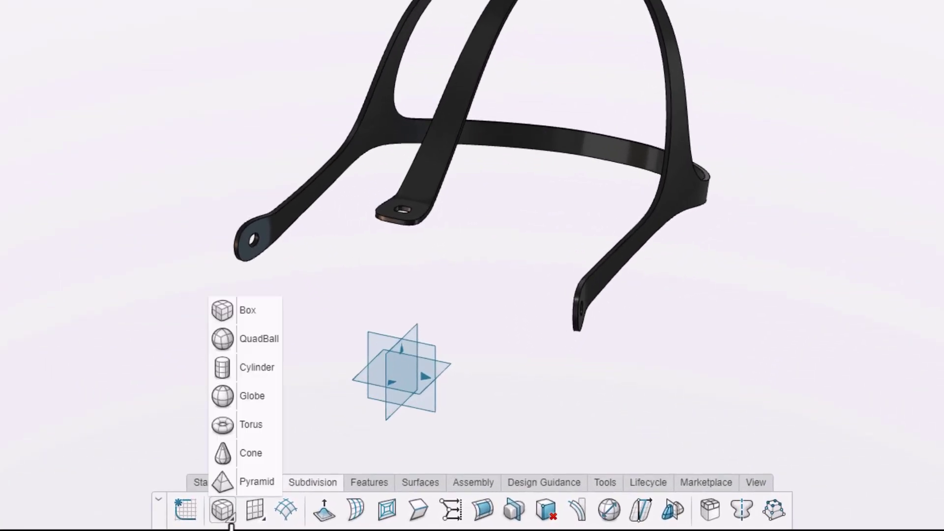
click(252, 323)
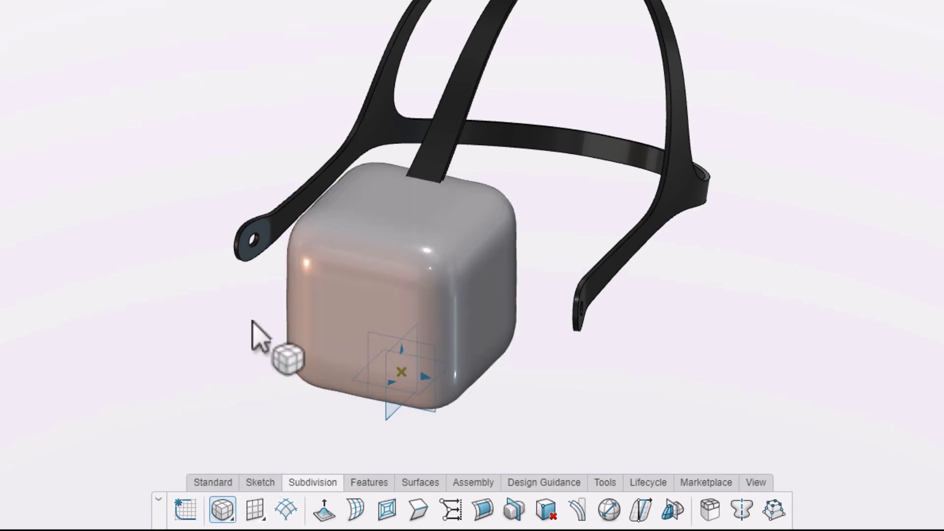
click(400, 374)
click(510, 463)
click(510, 462)
click(650, 115)
click(650, 115)
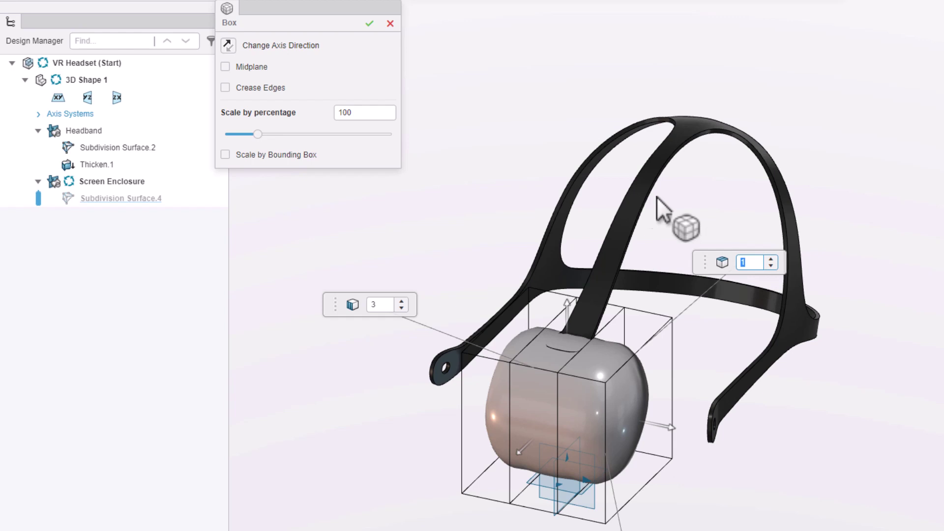
Step: Scale the box non-uniformly by bounding box to 120 × 210 × 100 mm
click(307, 156)
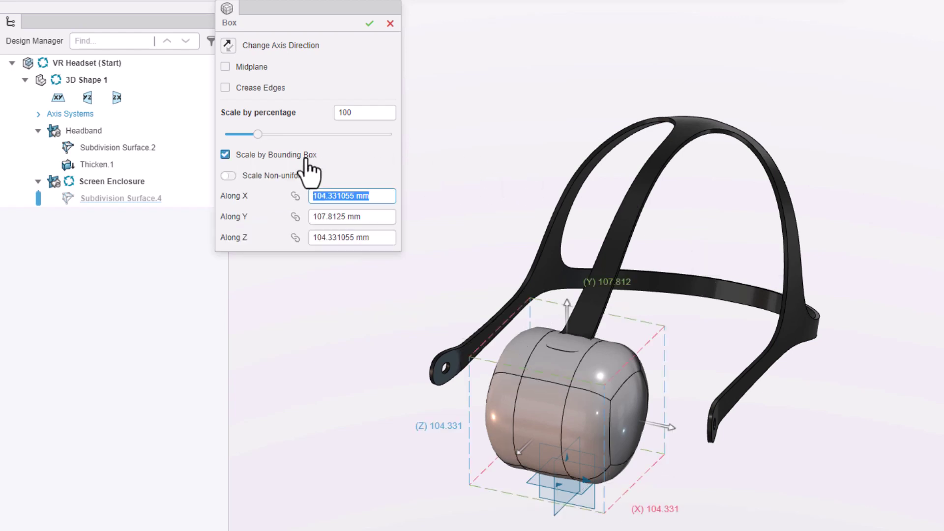
click(297, 176)
text(120)
key(Tab)
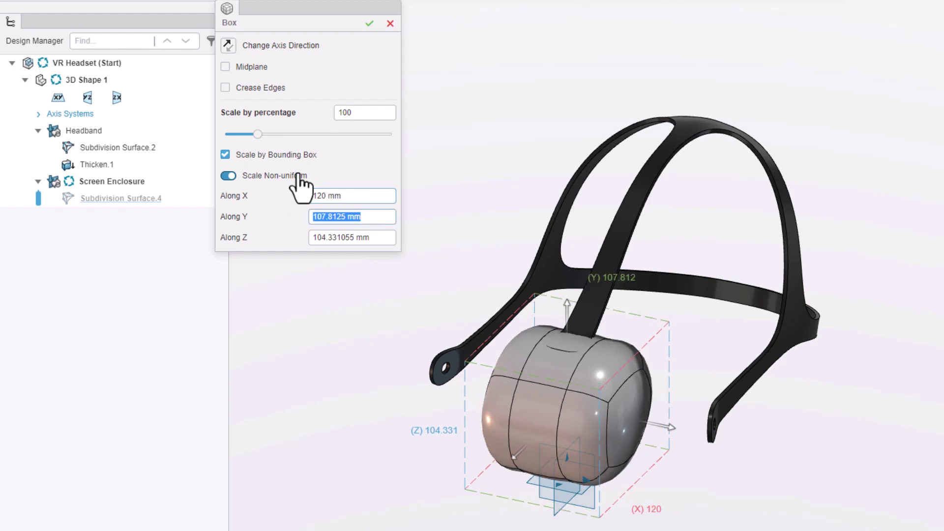
text(210)
key(Tab)
text(100)
key(Tab)
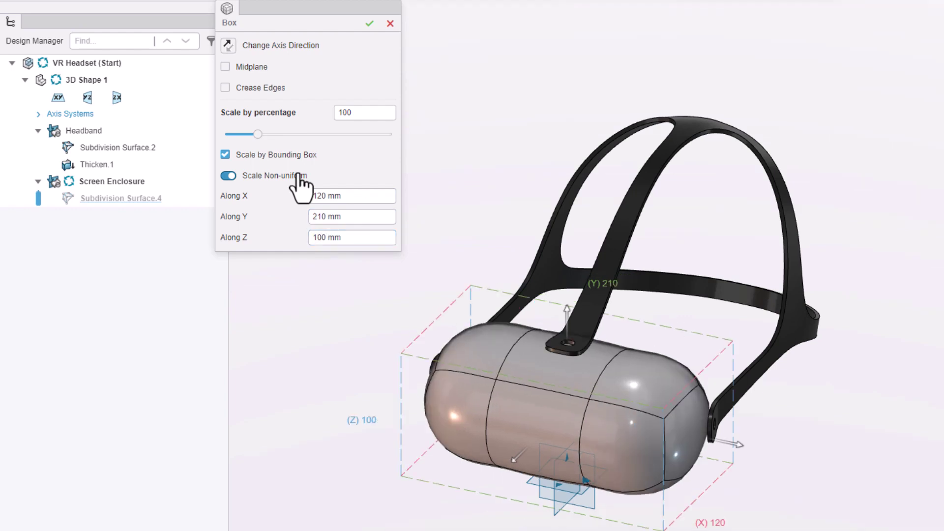
click(370, 24)
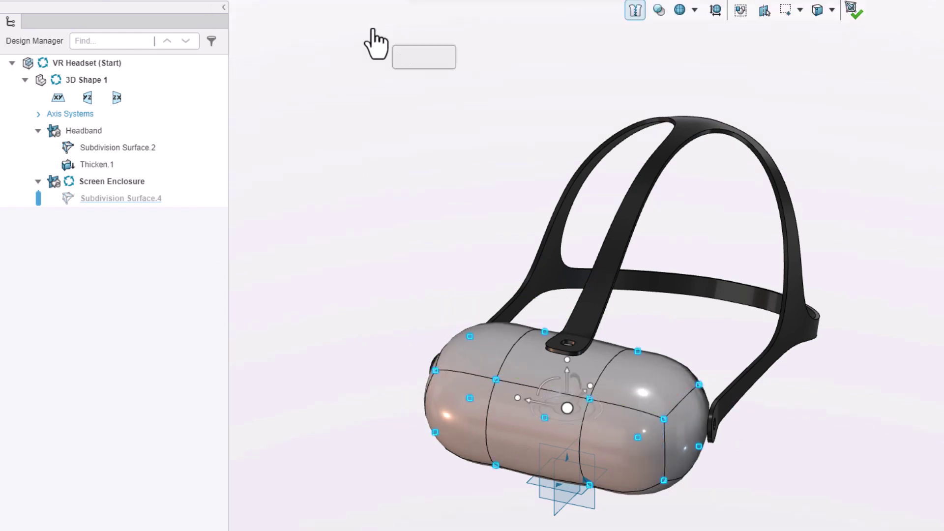
Step: Crease the enclosure's left end face and middle front face into square corners
click(349, 302)
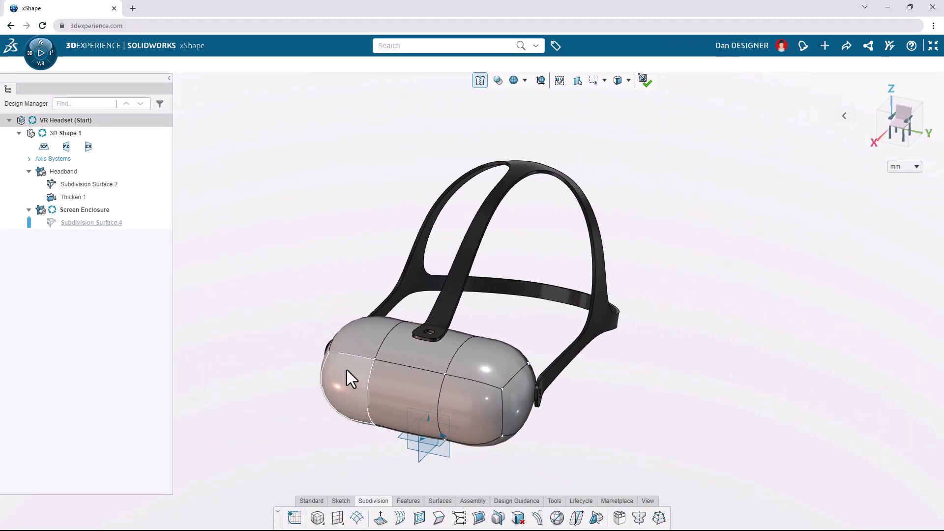
click(348, 370)
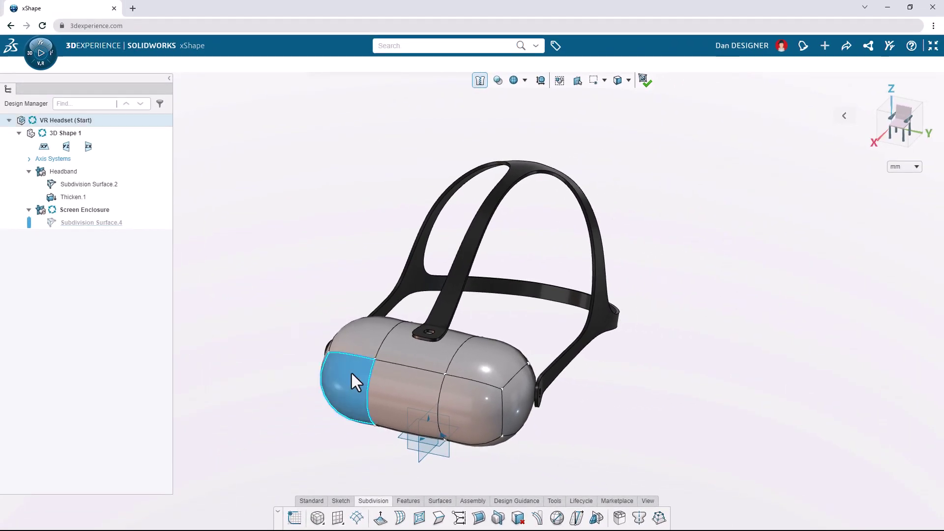
shift+click(447, 406)
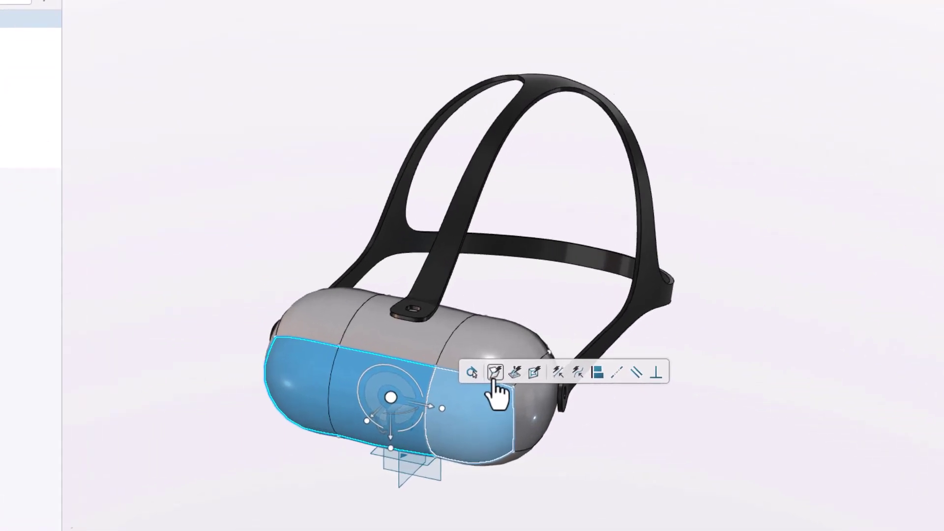
click(498, 377)
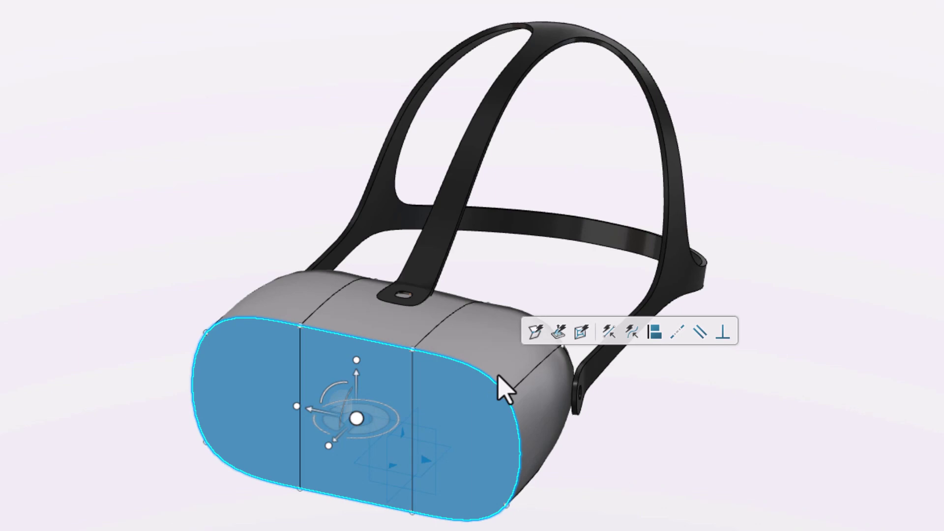
Step: Select the two adjacent faces at the enclosure's back end
click(628, 403)
middle_drag(628, 402, 386, 407)
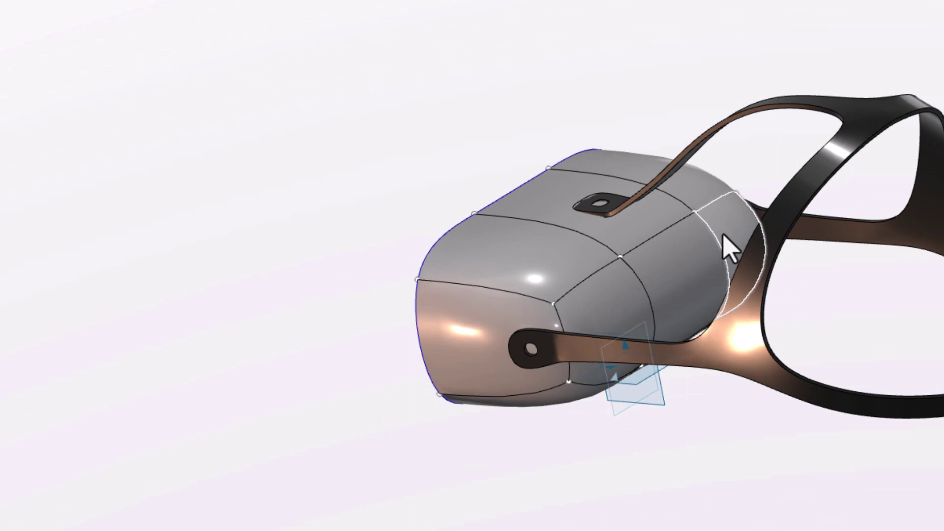
shift+click(730, 248)
shift+click(640, 315)
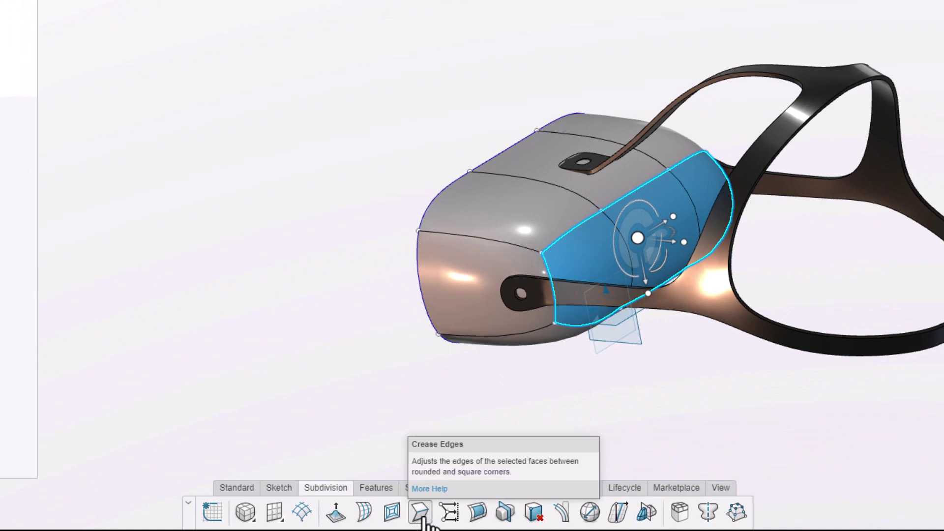
Step: Give the selected back faces a smooth crease with reduced crease strength
click(421, 513)
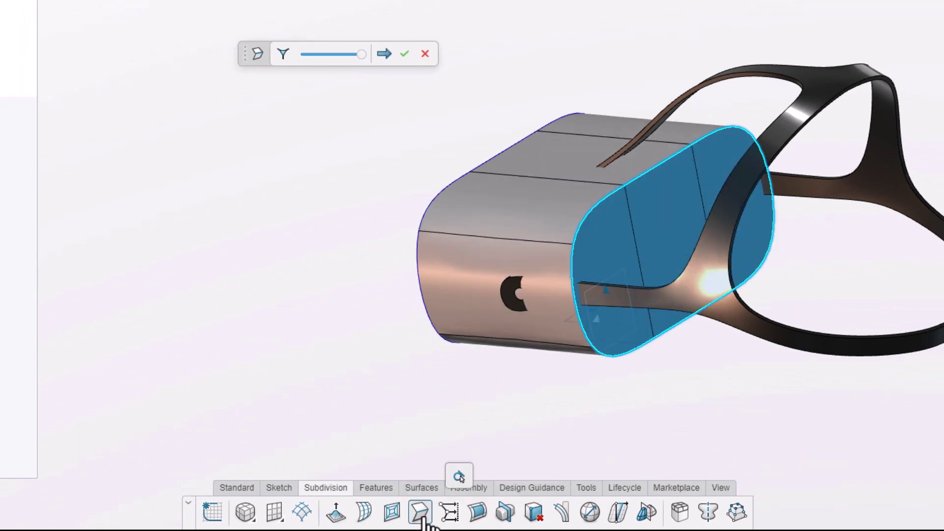
mouse_move(361, 57)
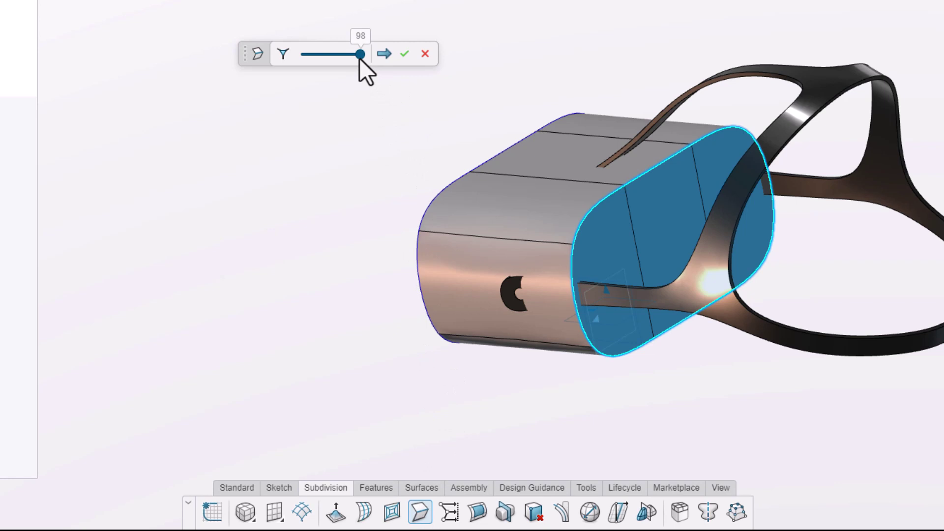
drag(338, 61, 363, 61)
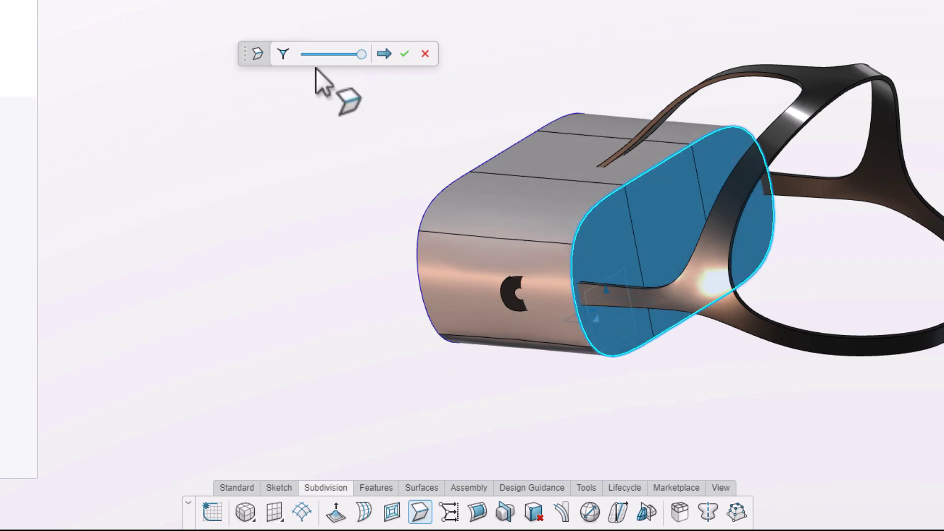
click(283, 60)
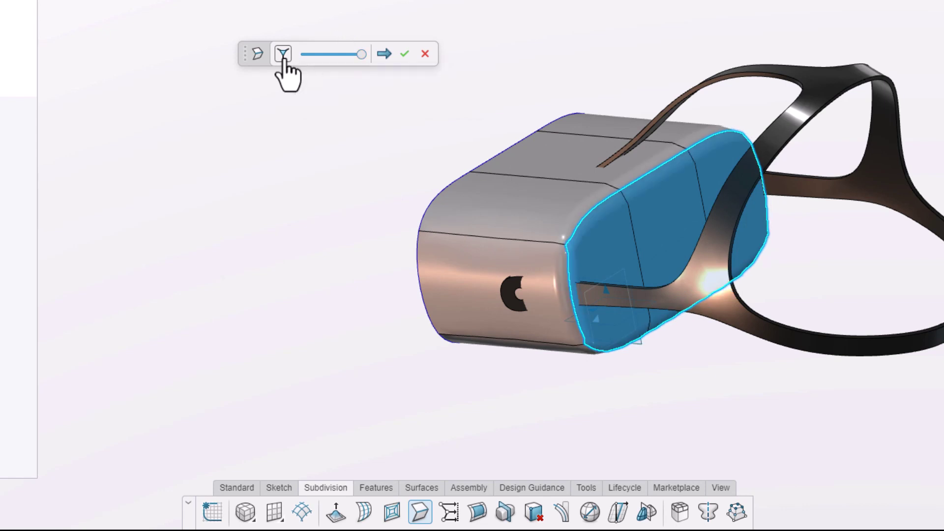
click(404, 54)
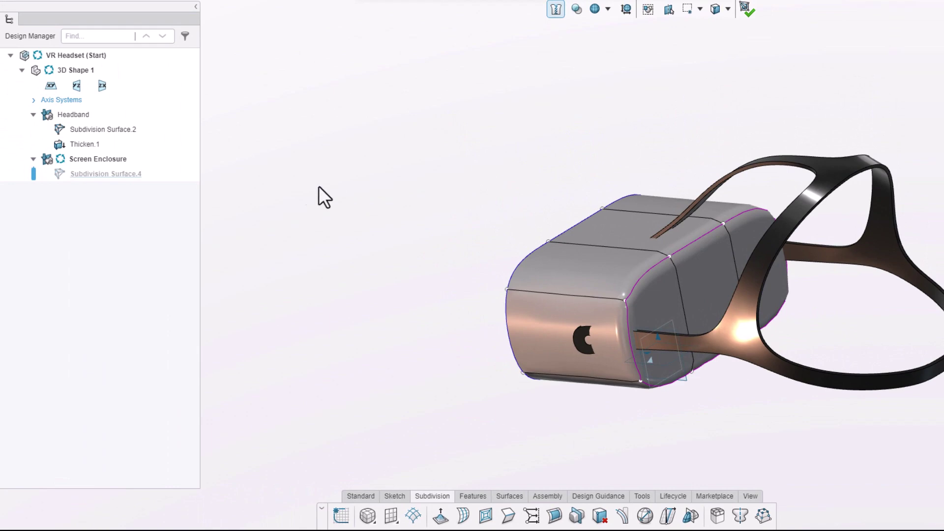
Step: Hide the Headband and turn on zx-plane symmetry for the enclosure cage
click(114, 115)
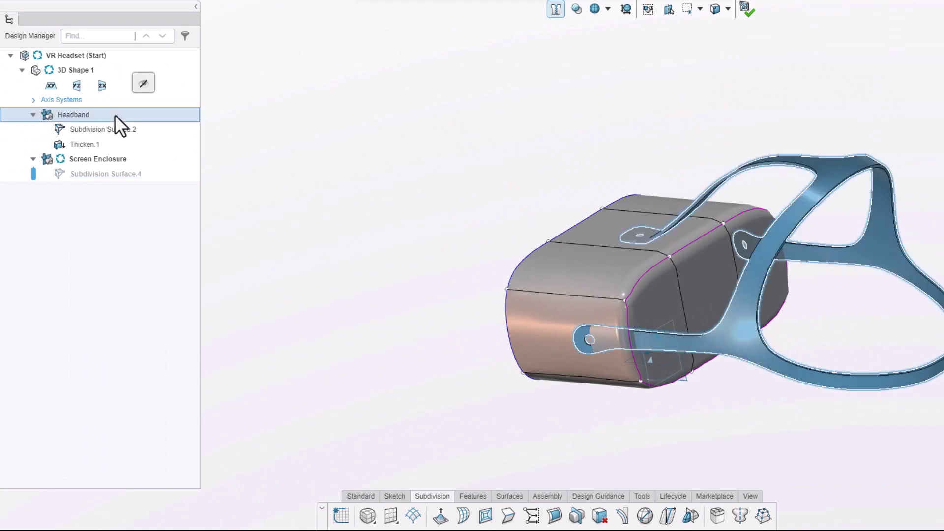
click(144, 84)
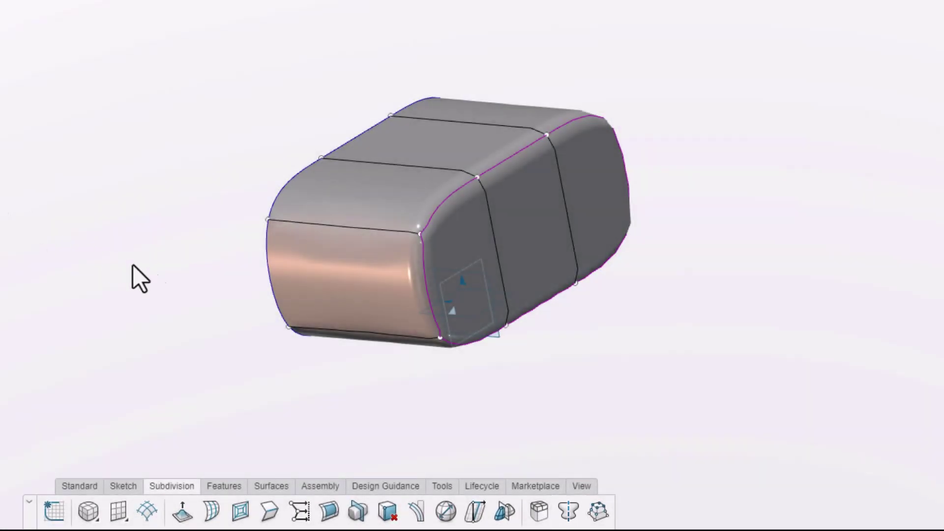
click(500, 337)
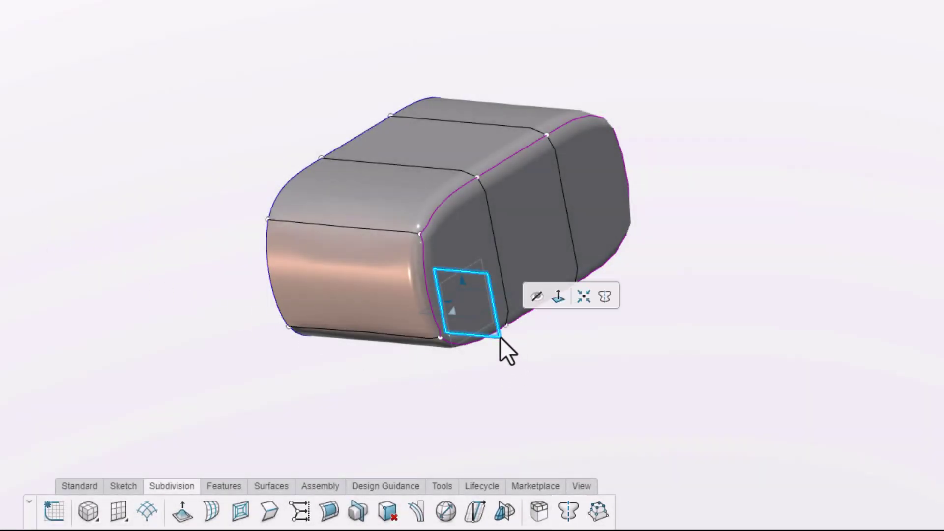
click(605, 296)
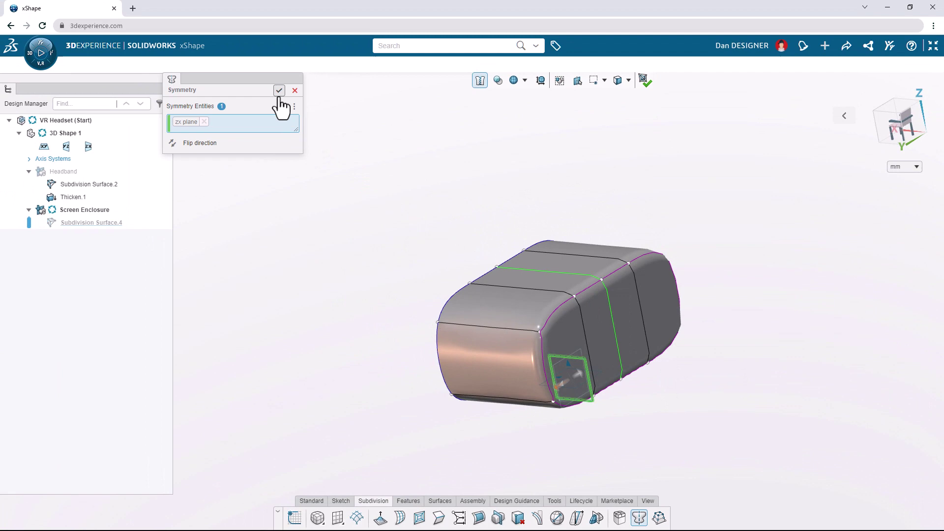
click(279, 91)
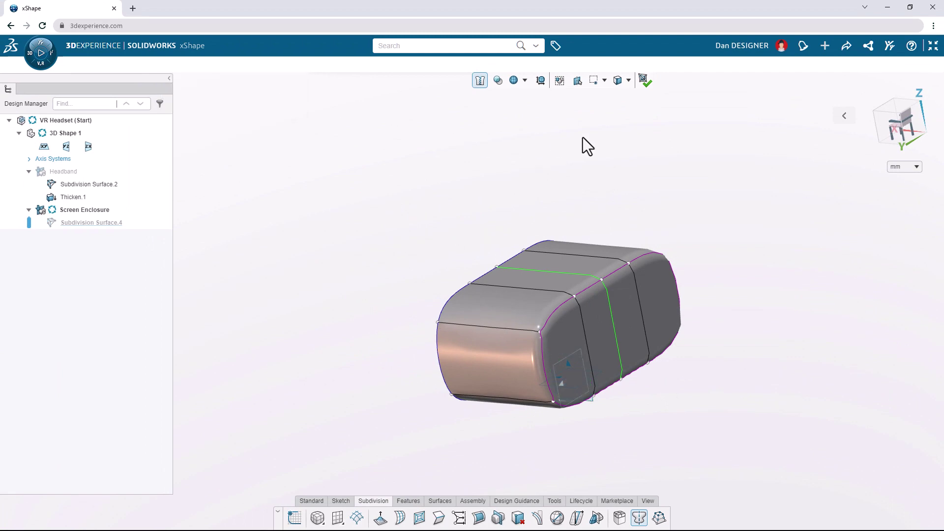
Step: In top view, push the cage's right vertical edge out by 2
click(900, 121)
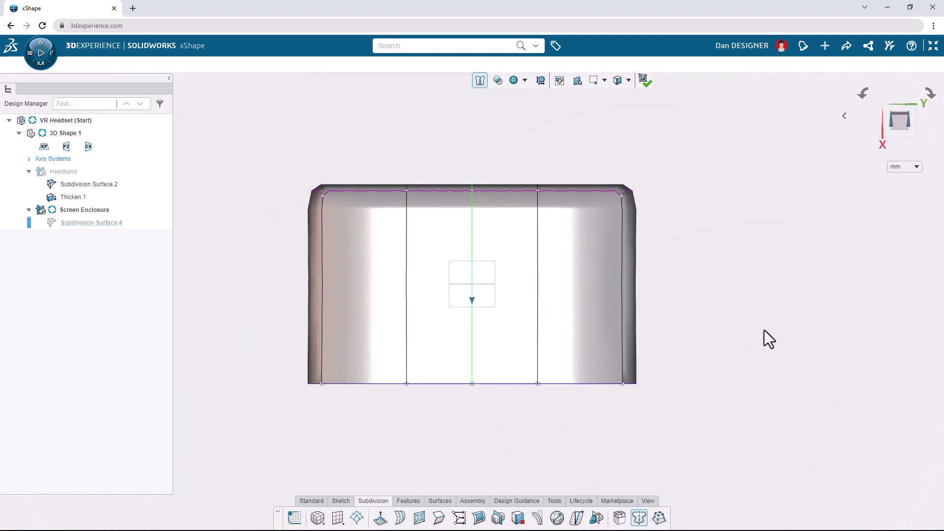
drag(678, 404, 604, 165)
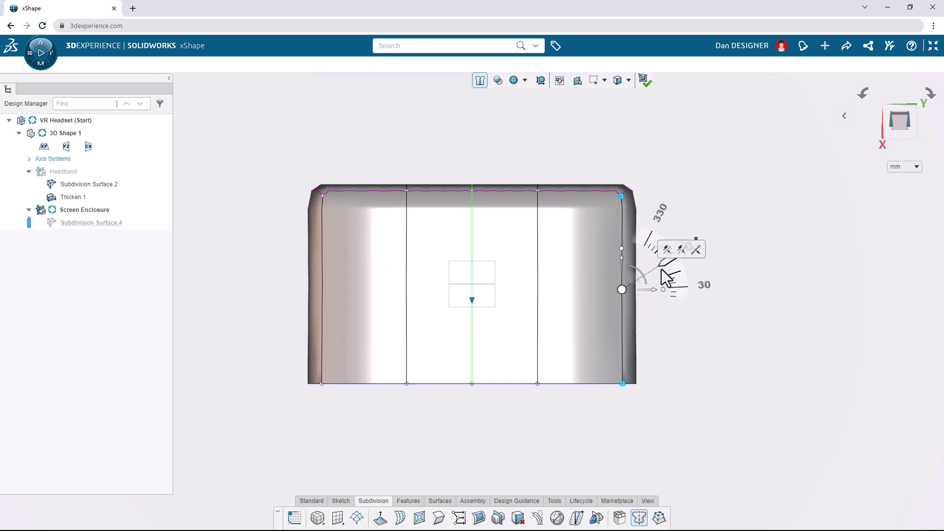
mouse_move(671, 273)
mouse_down()
mouse_move(672, 258)
mouse_move(681, 260)
mouse_up()
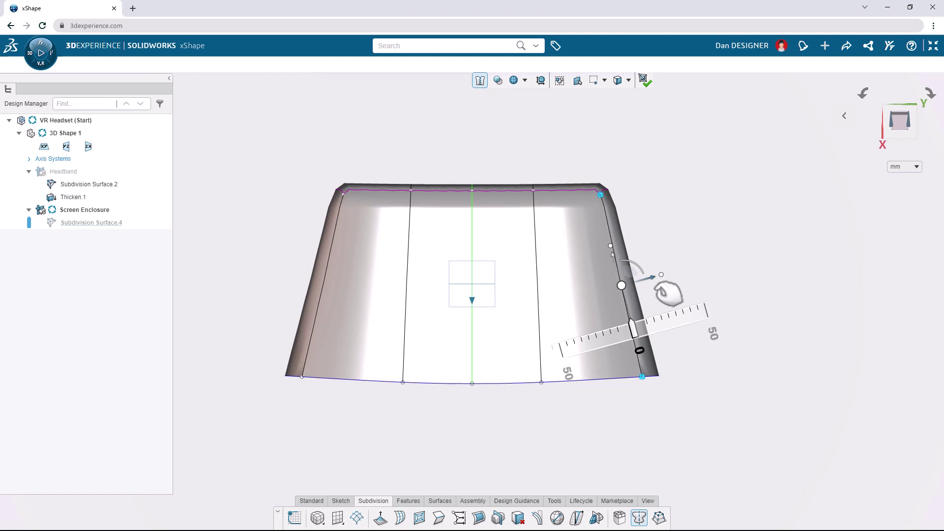
click(641, 352)
text(2)
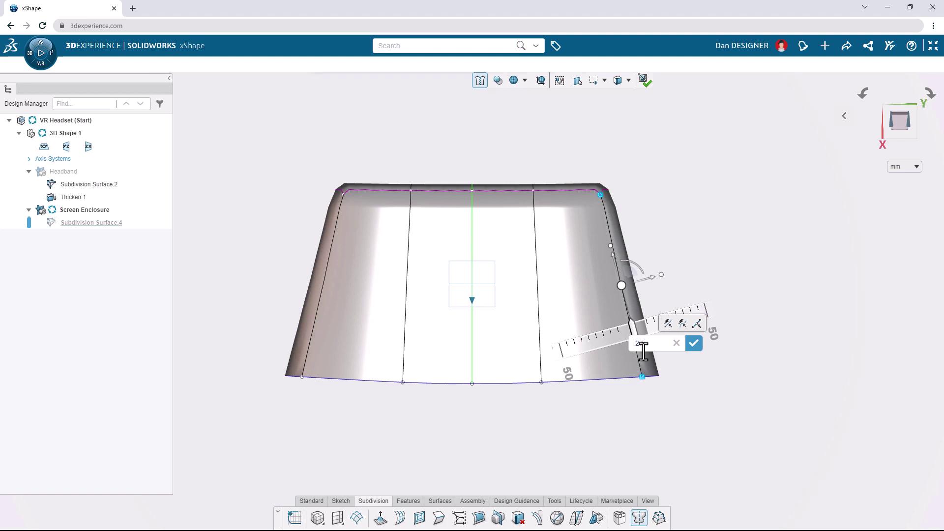
key(Return)
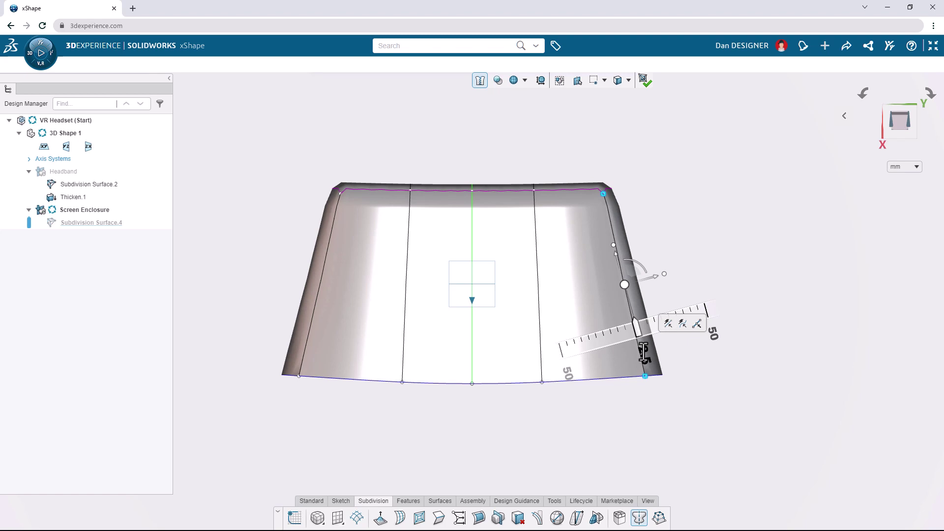
Step: Spread the two bottom-edge points apart to widen the surface
click(752, 270)
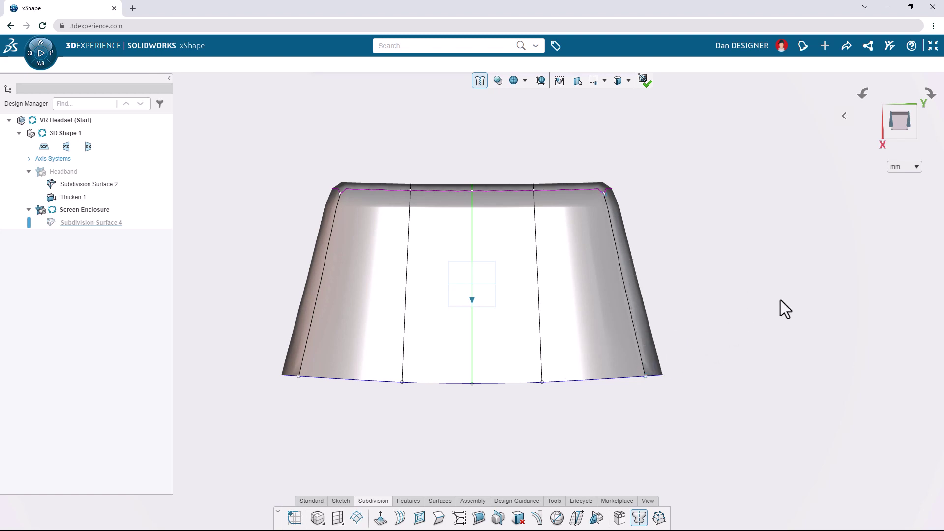
drag(568, 417, 399, 380)
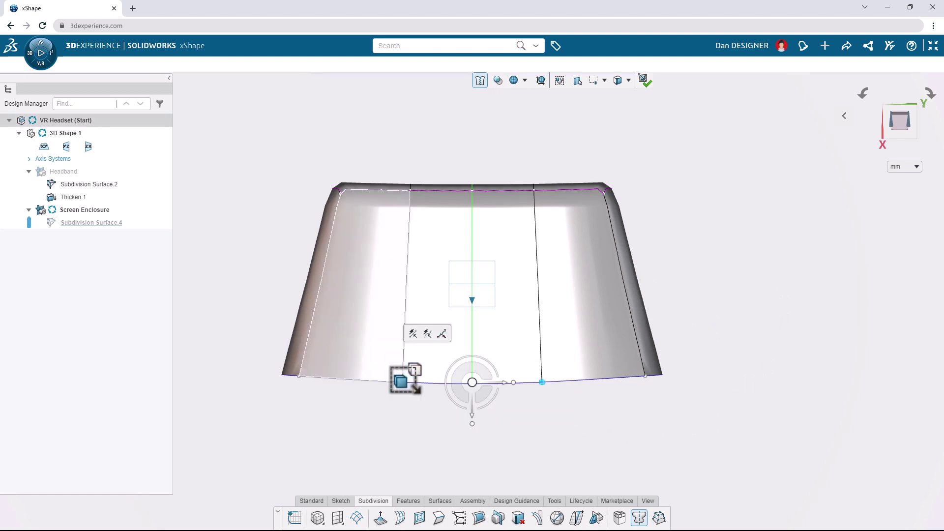
ctrl+click(402, 382)
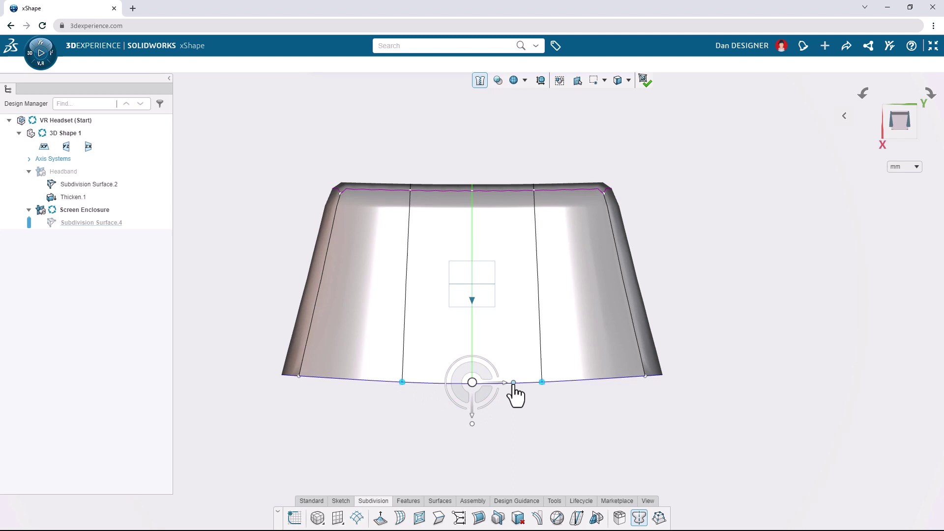
drag(514, 383, 553, 399)
Step: From a side view, lower the top-front corner points by 10 and raise the bottom-front corner
key(shift+Up)
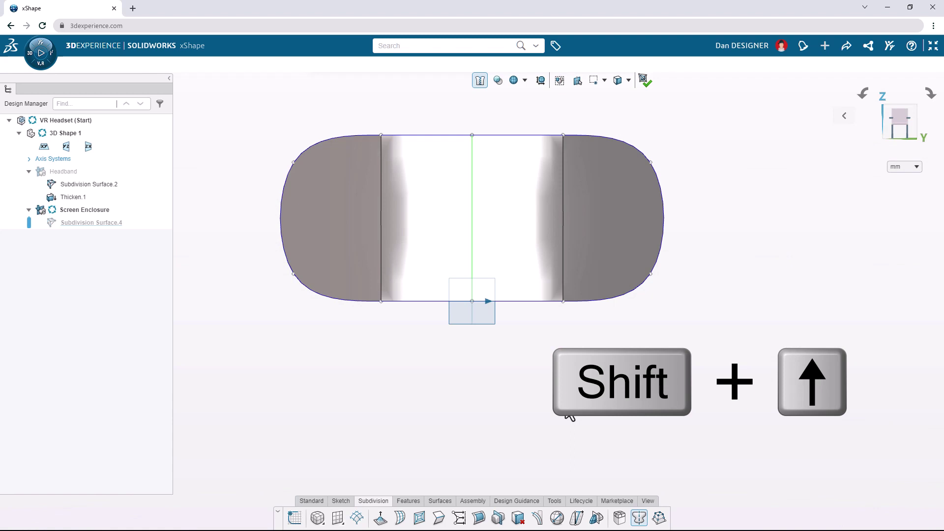
key(shift+Left)
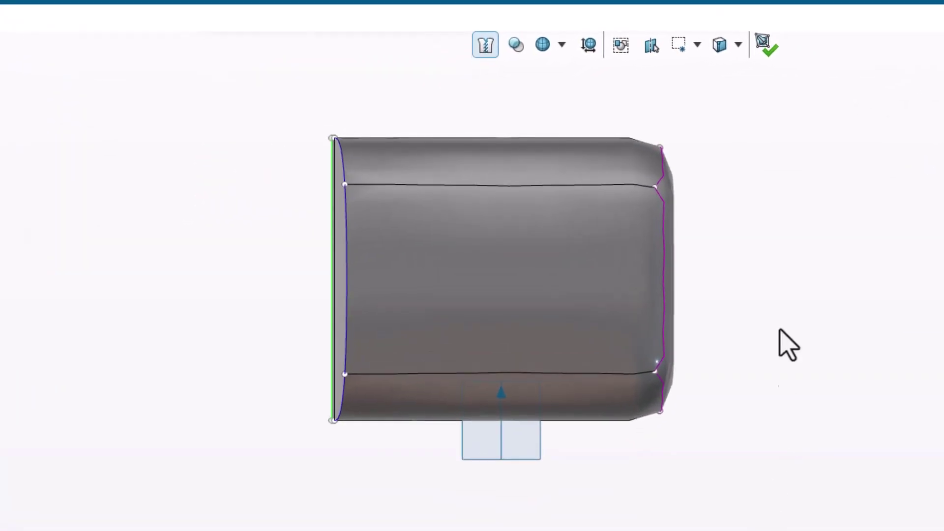
drag(750, 253, 630, 136)
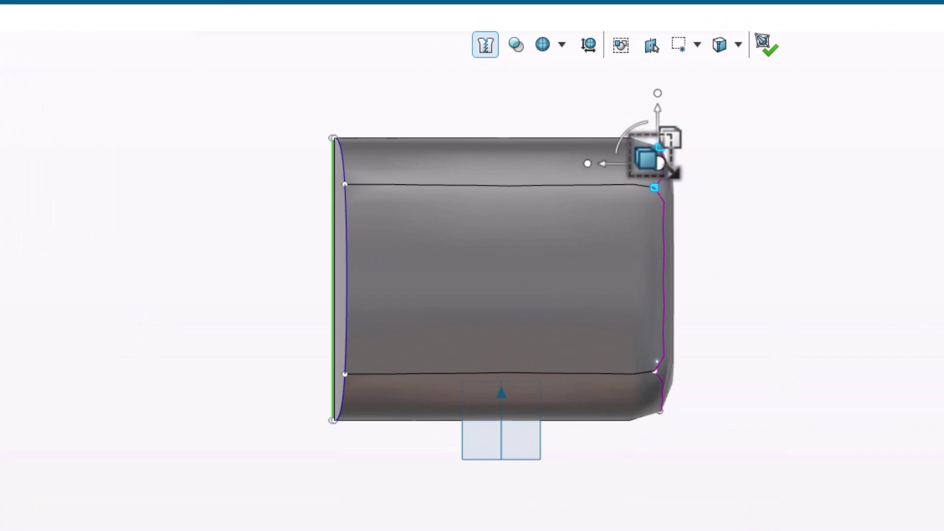
click(657, 128)
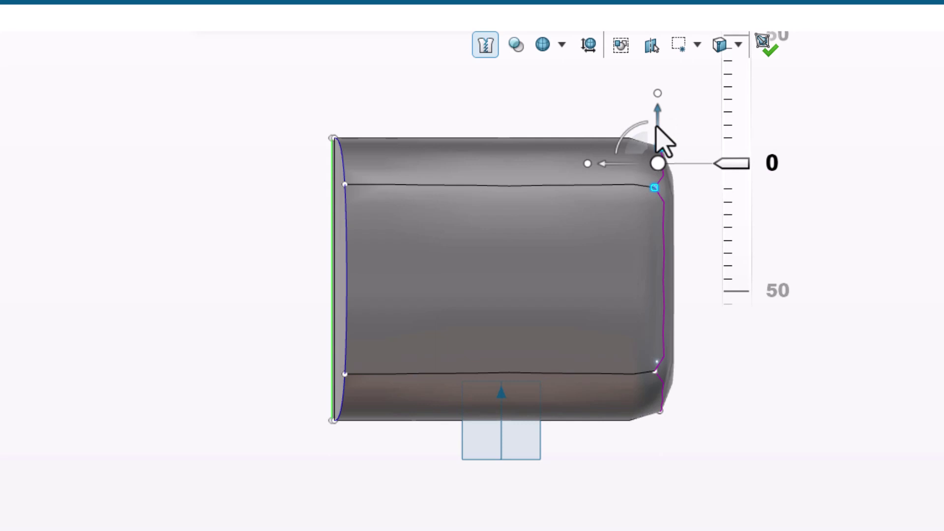
mouse_move(751, 179)
mouse_down()
mouse_move(776, 194)
mouse_move(779, 210)
mouse_up()
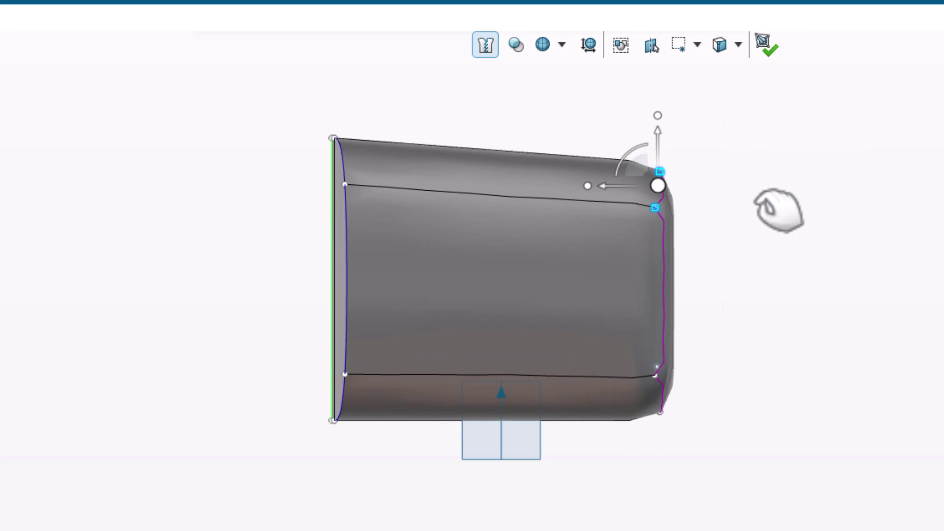
drag(711, 331, 782, 383)
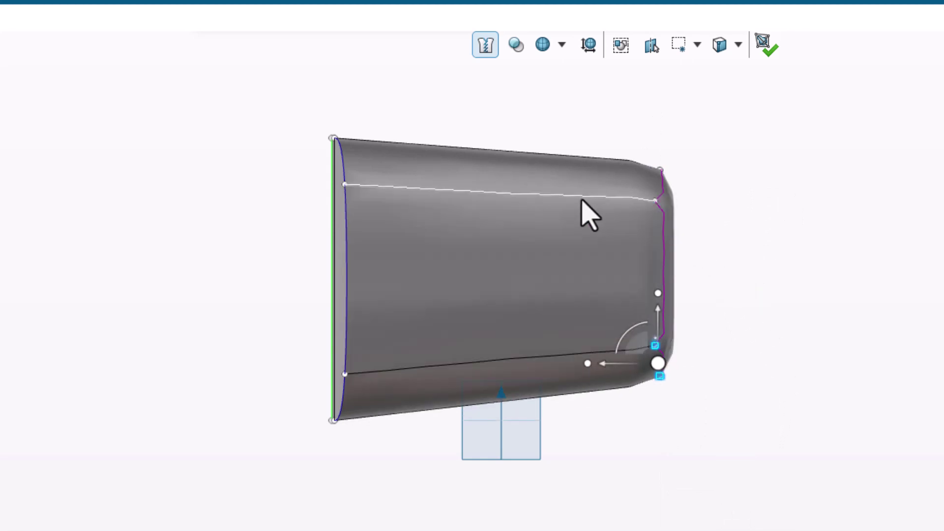
click(582, 199)
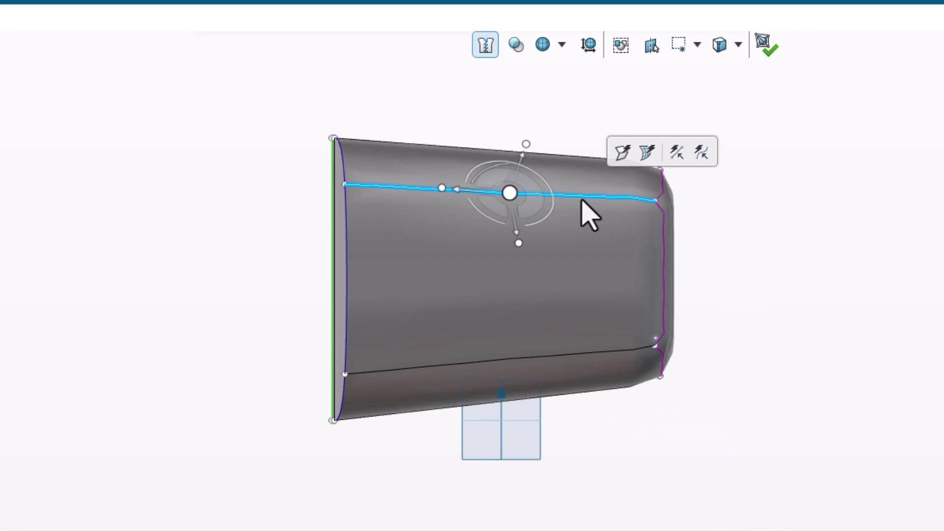
Step: Insert an edge loop from the top edge down the front face and select its bottom point
click(645, 161)
middle_drag(738, 249, 689, 274)
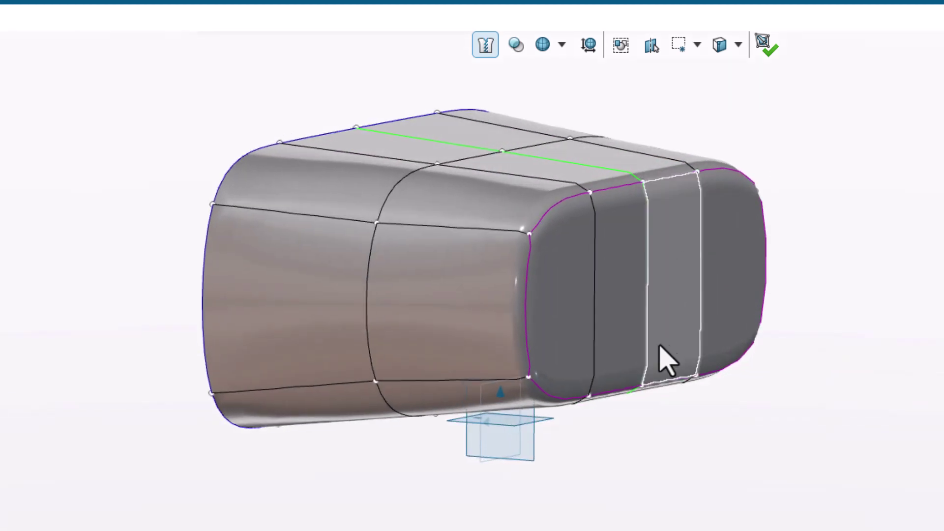
click(642, 384)
click(642, 384)
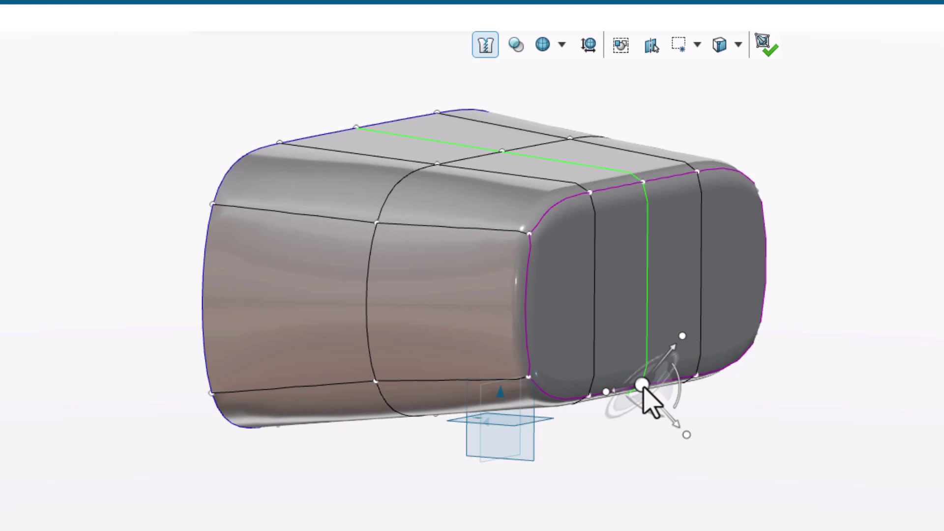
right_click(643, 392)
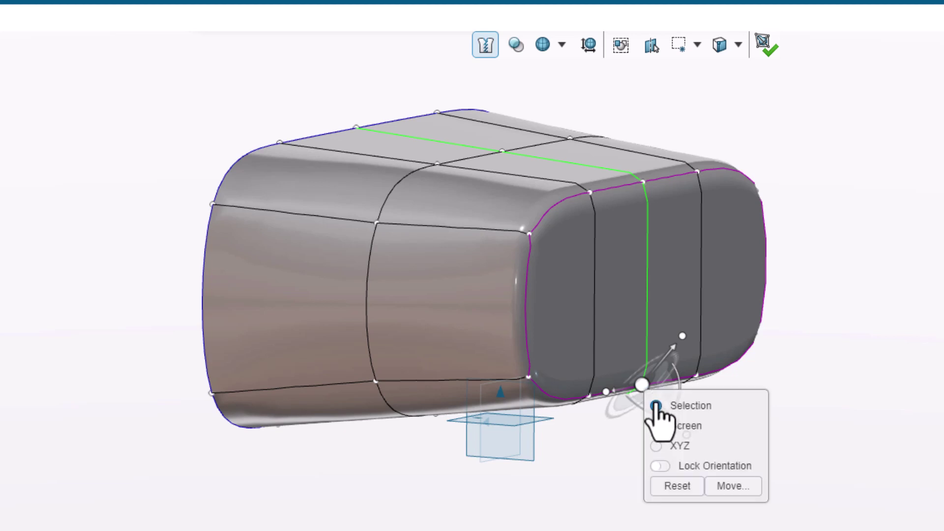
Step: With the manipulator set to XYZ, raise the bottom-centre point 15 and push it inward 10
click(657, 446)
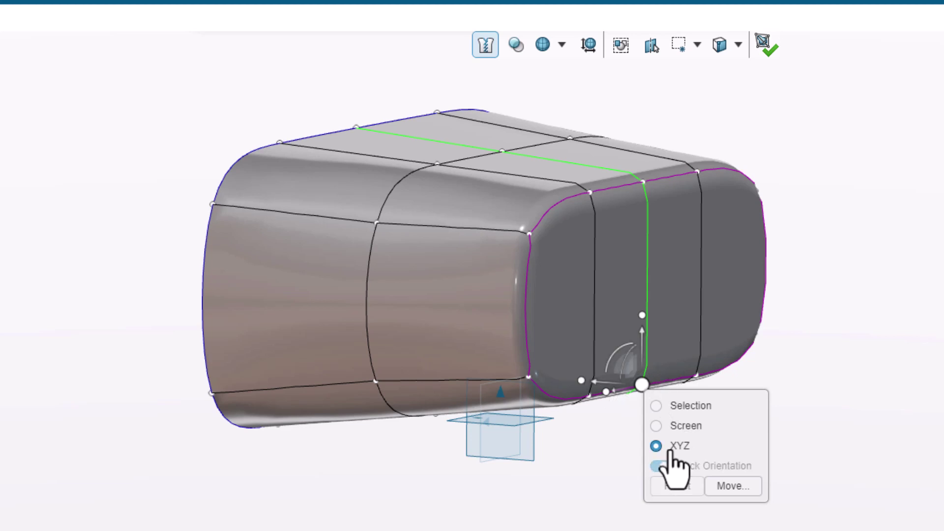
click(654, 354)
drag(711, 393, 767, 342)
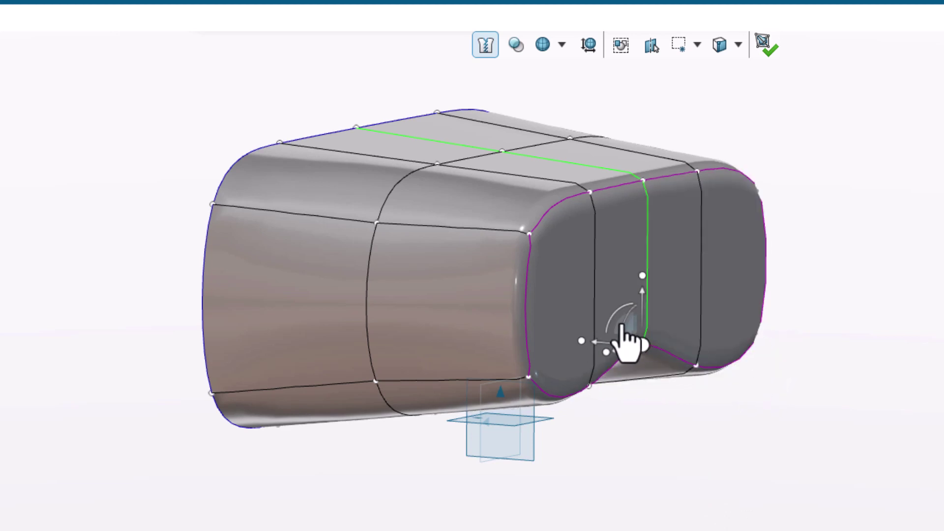
drag(597, 344, 606, 347)
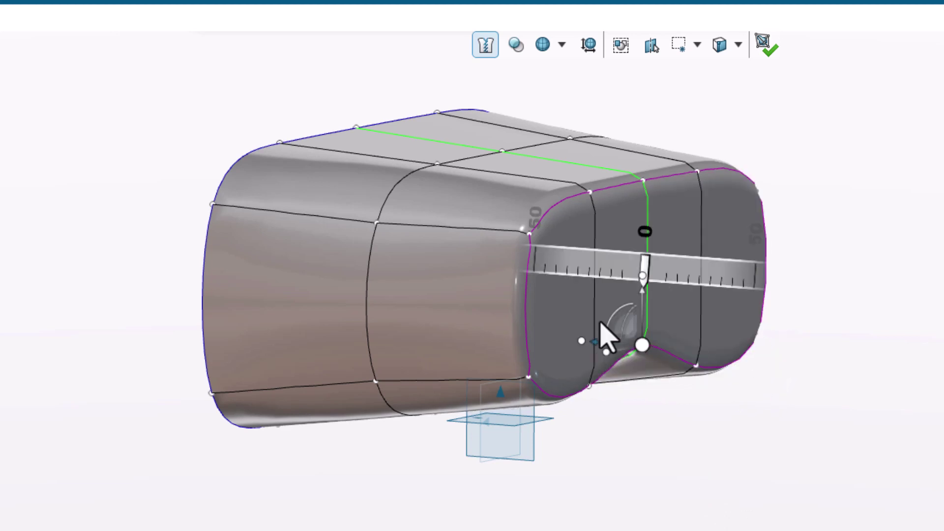
drag(670, 302, 629, 299)
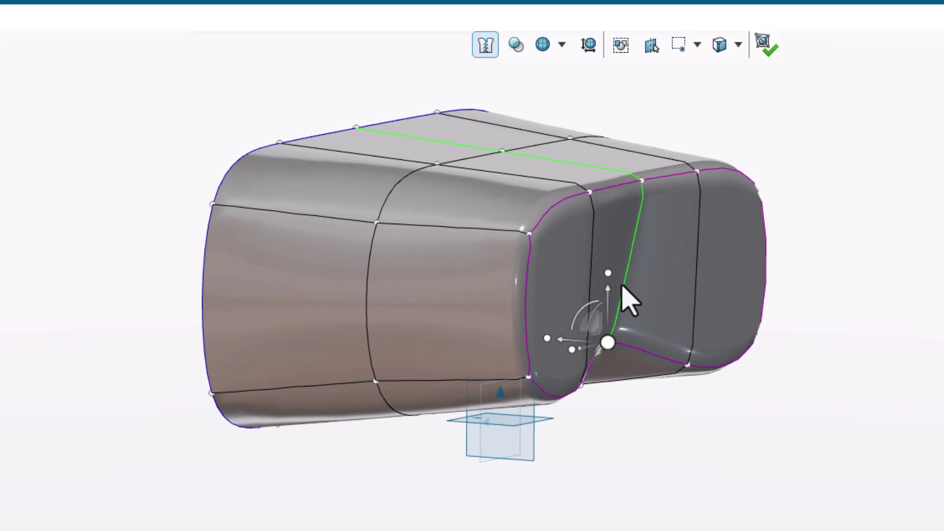
click(744, 297)
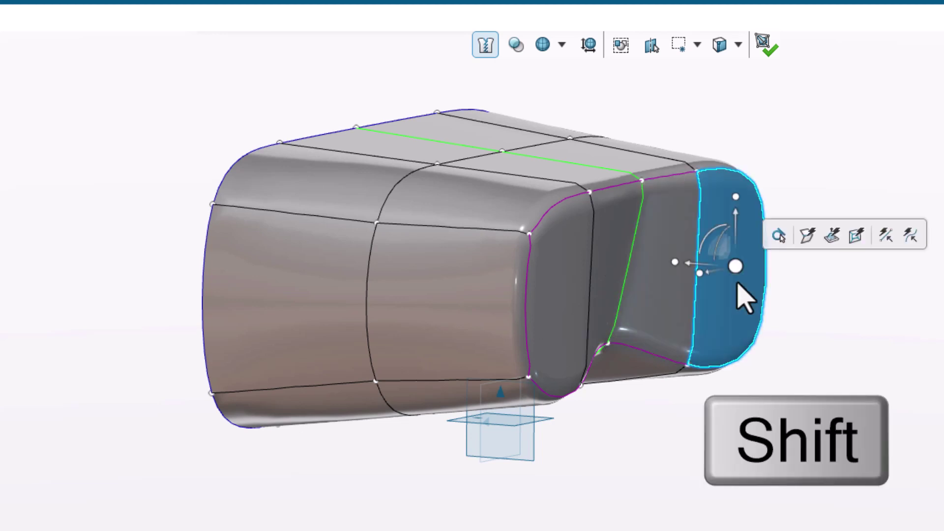
Step: Subdivide the front and side faces, then insert an inset loop following the front face outline
shift+click(582, 297)
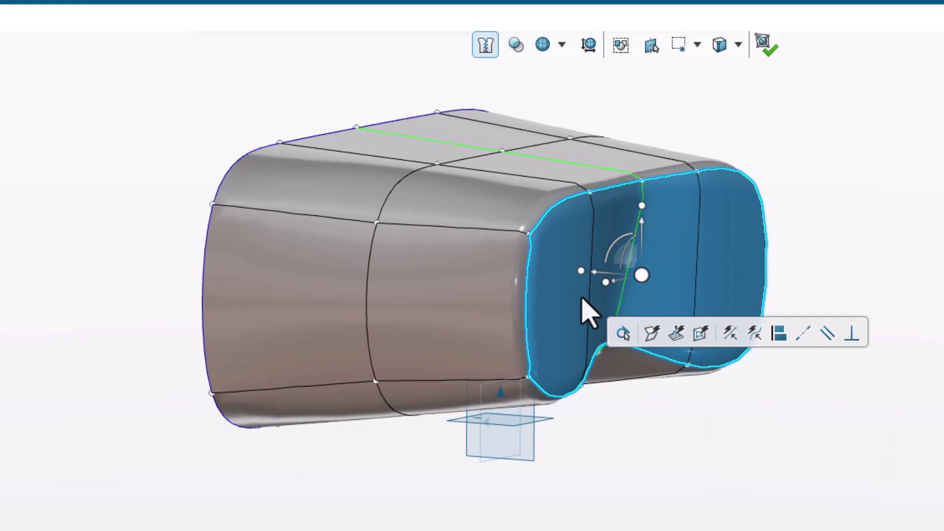
click(702, 340)
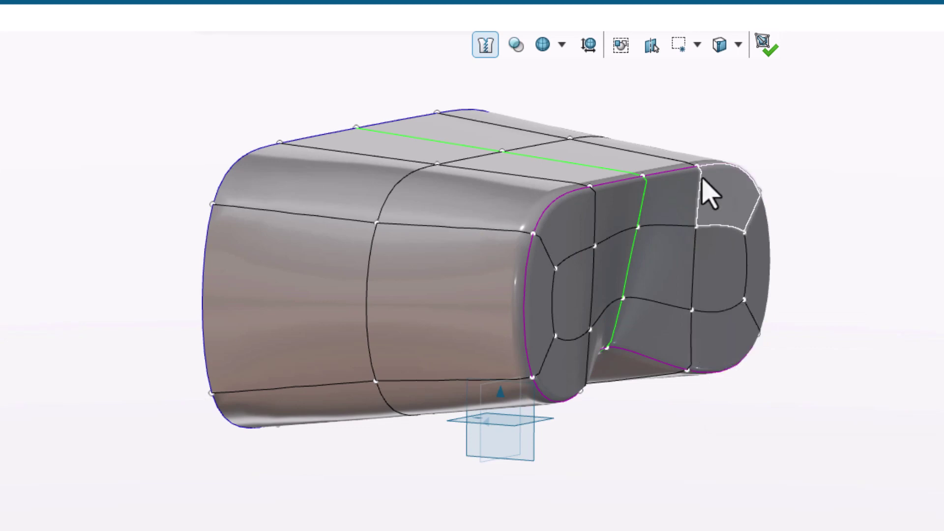
scroll(671, 145, down, 3)
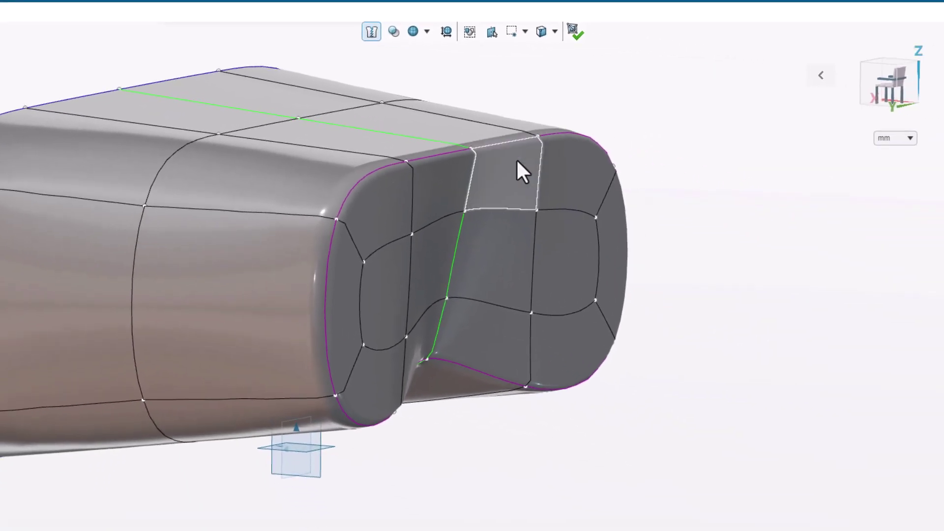
middle_drag(606, 201, 645, 224)
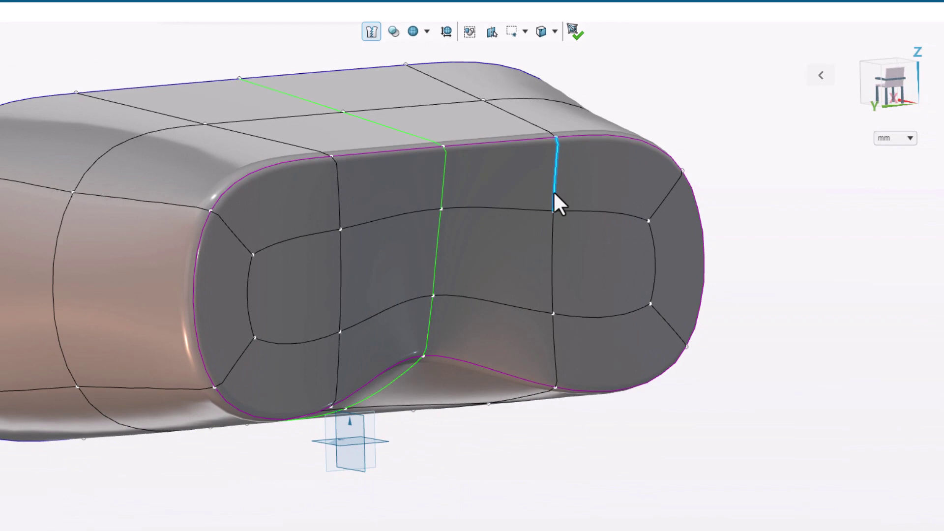
click(554, 191)
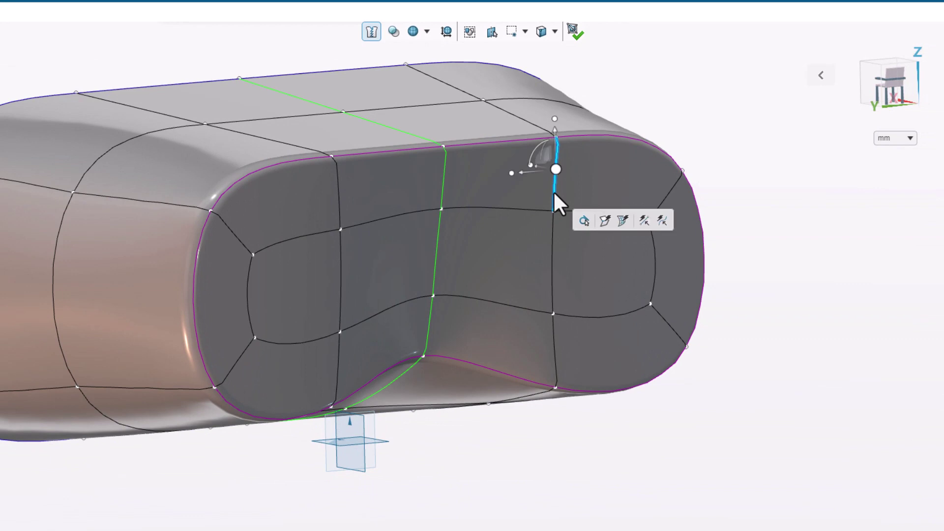
click(623, 225)
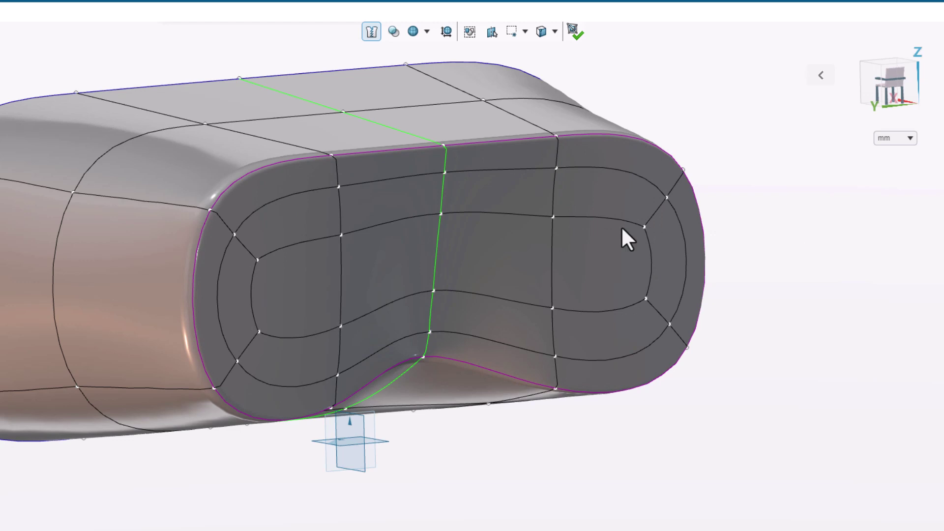
click(517, 193)
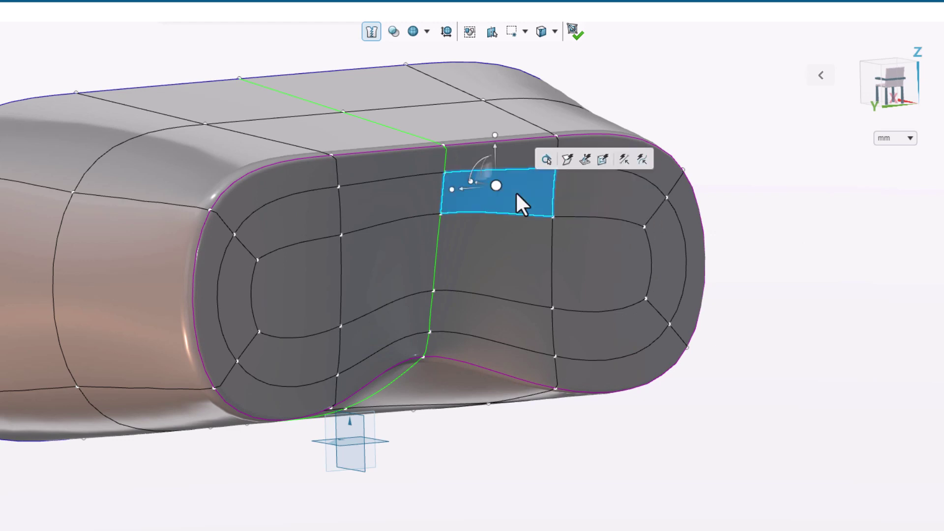
Step: Crease the edges of the ring of inner front faces to keep the rim crisp
key(shift)
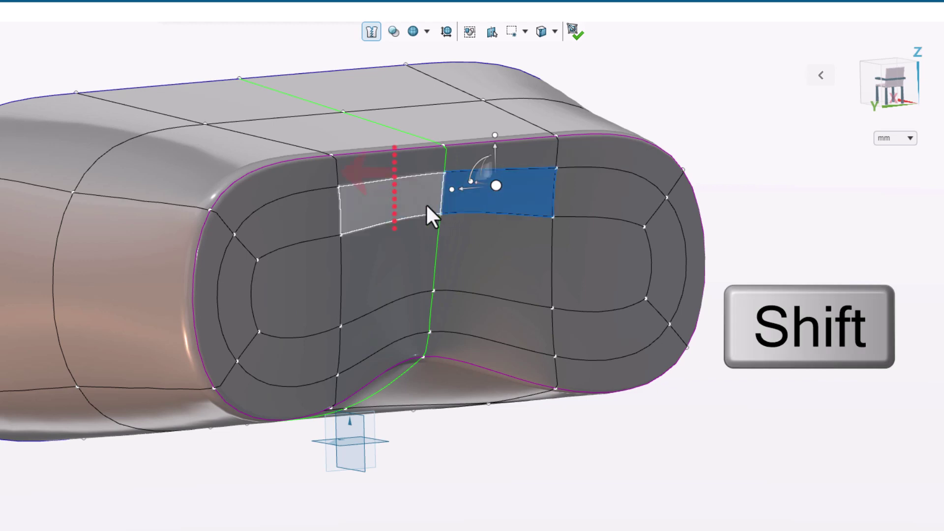
shift+click(358, 204)
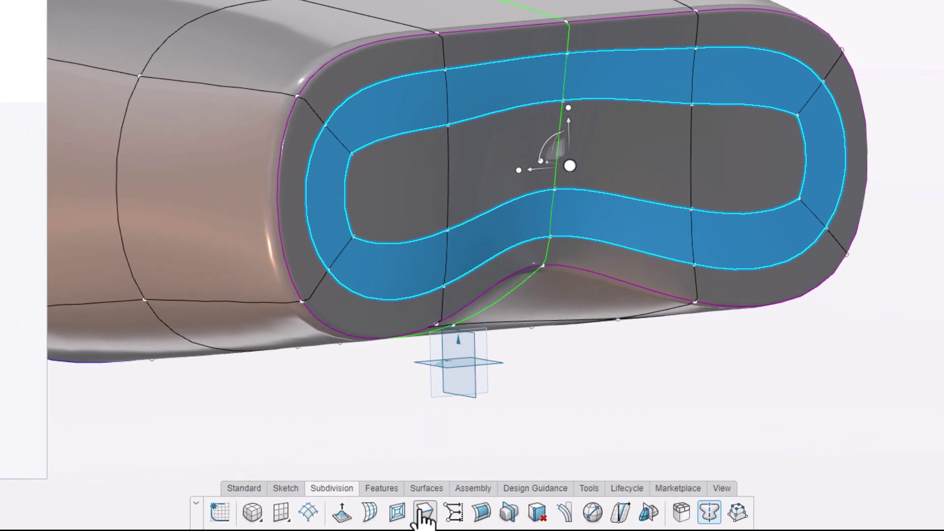
click(426, 519)
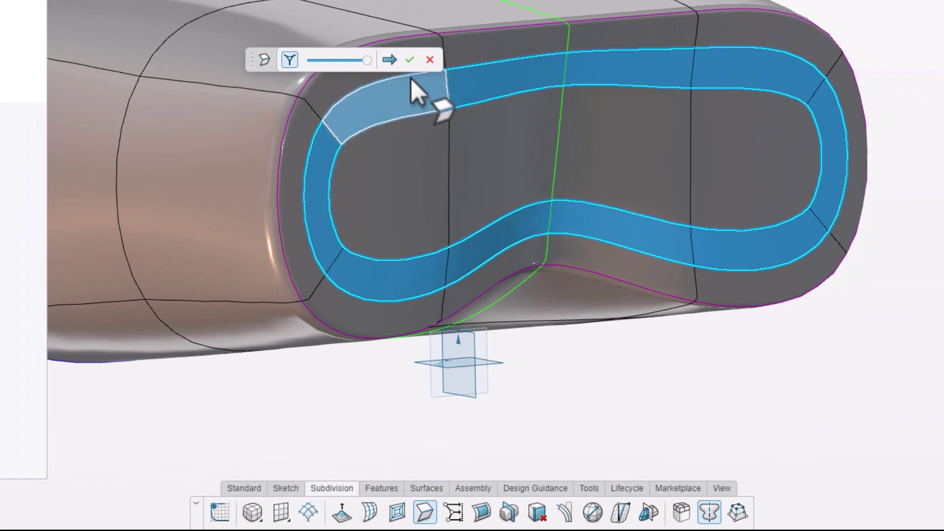
click(410, 61)
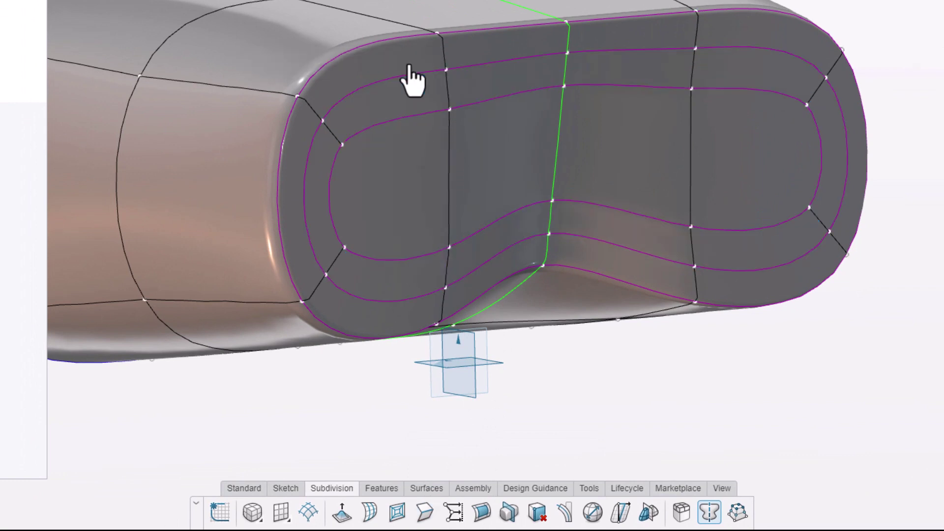
Step: Push the inner front-ring faces 50 into the enclosure
click(710, 140)
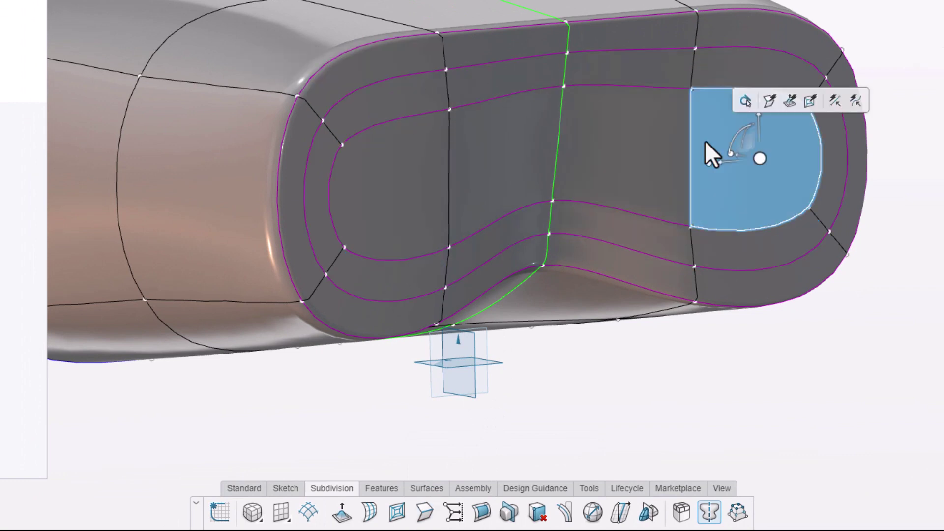
shift+click(438, 176)
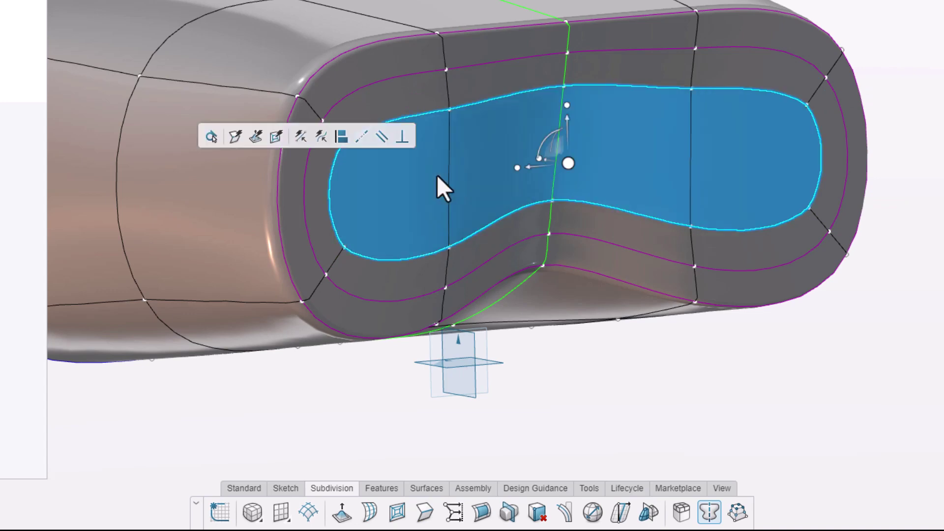
middle_drag(437, 175, 506, 151)
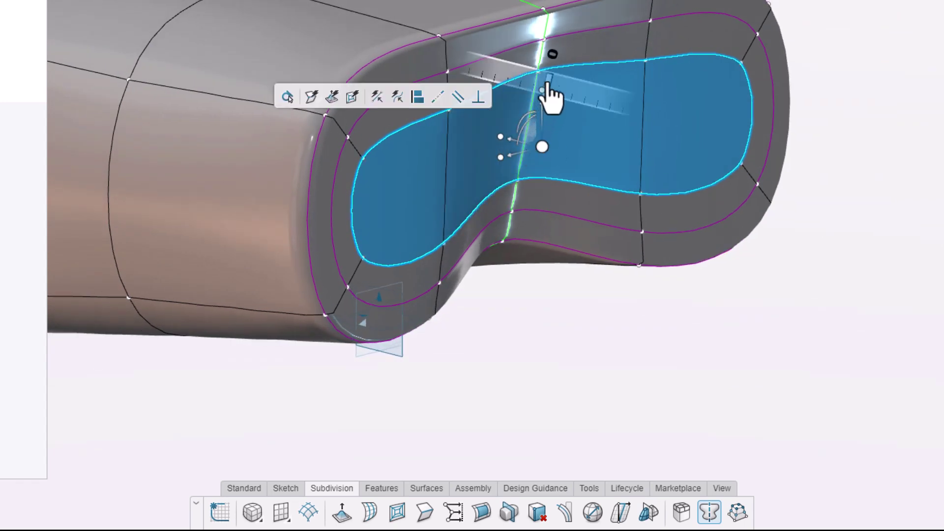
click(555, 59)
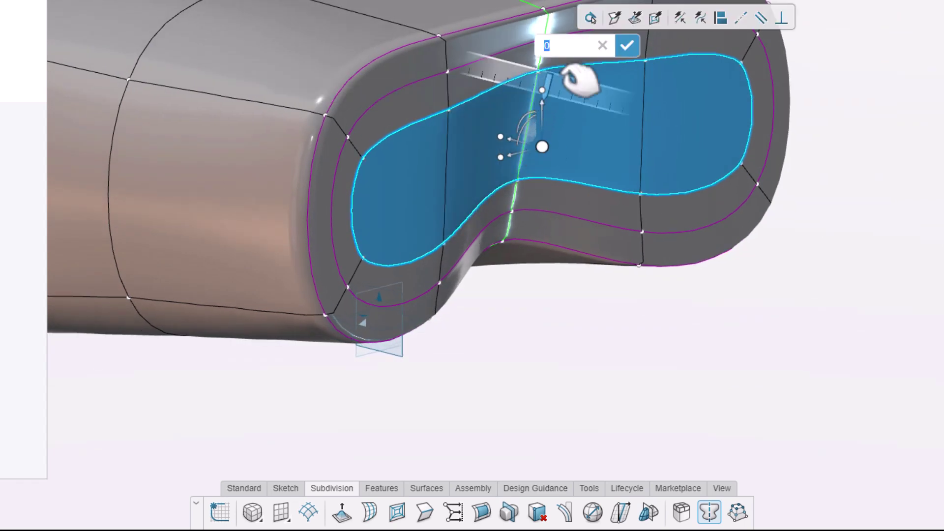
key(Return)
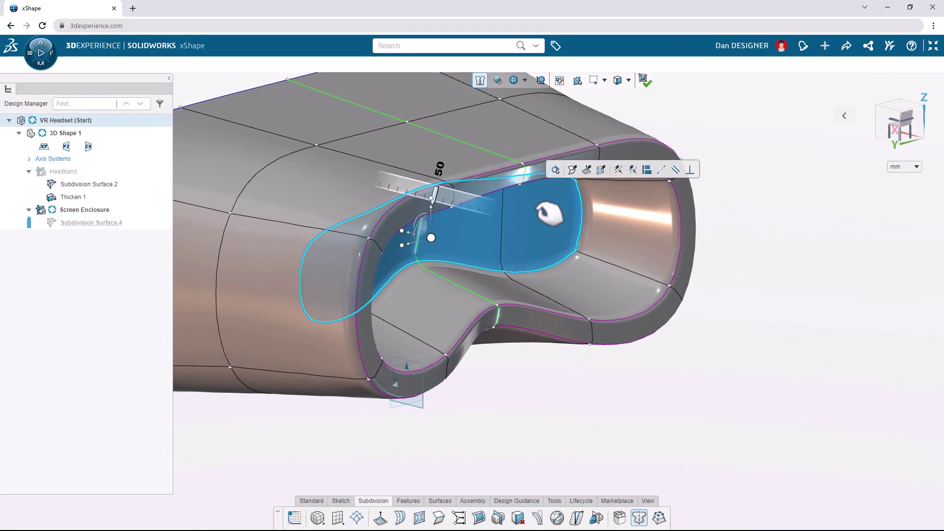
Step: Align the recessed faces coincident into one flat plane
click(762, 261)
middle_drag(763, 261, 728, 255)
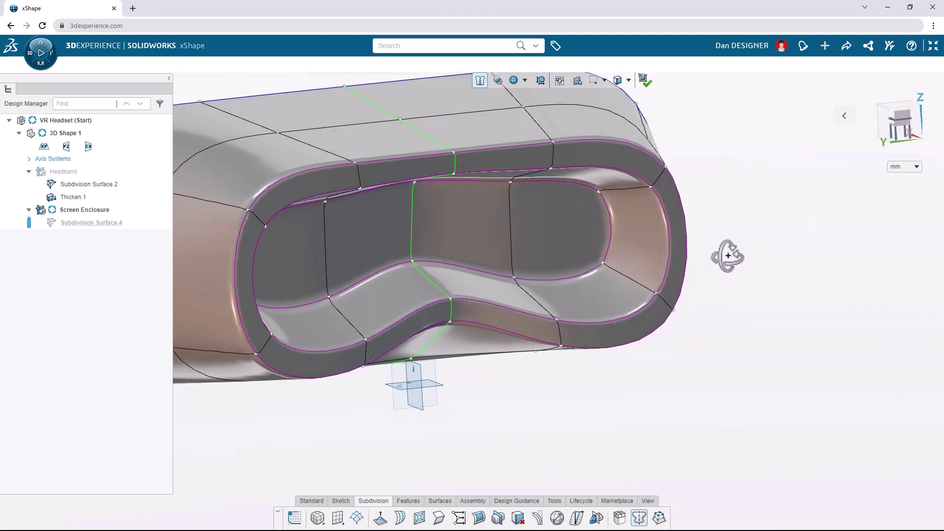
shift+click(558, 220)
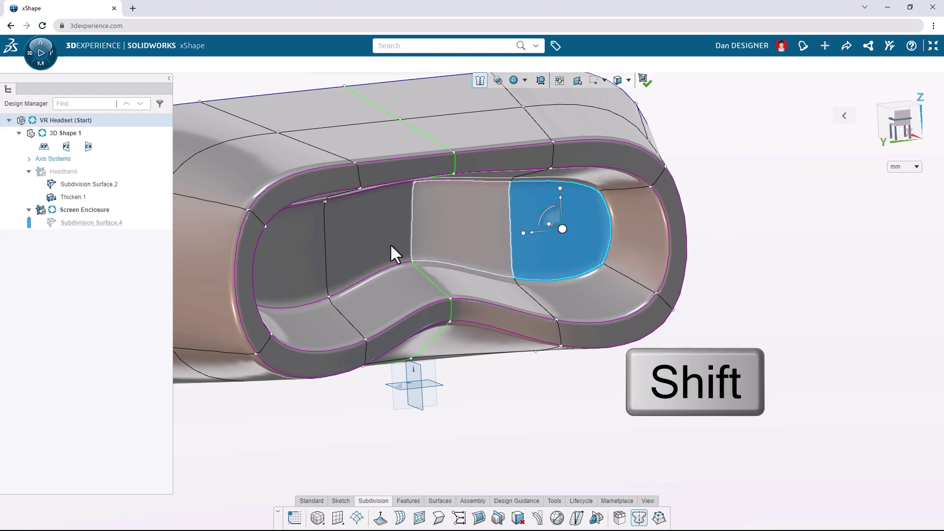
shift+click(309, 249)
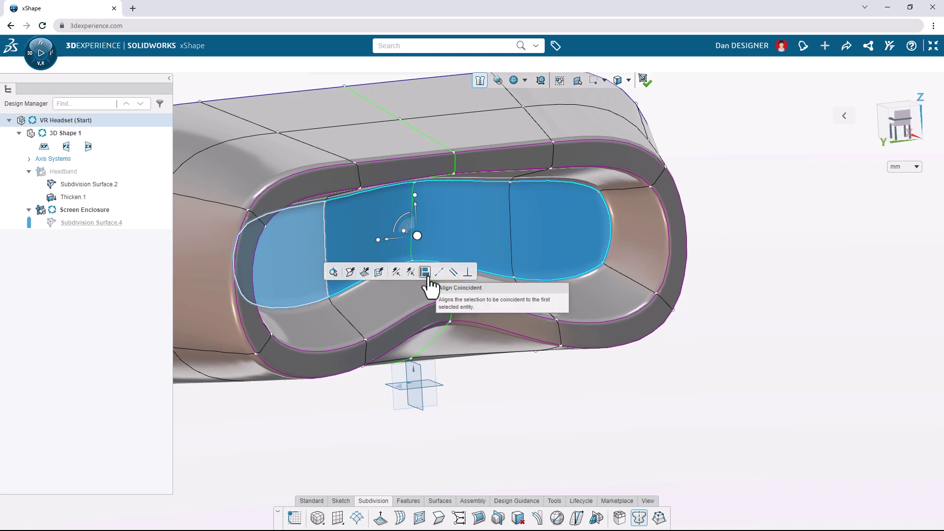
click(426, 273)
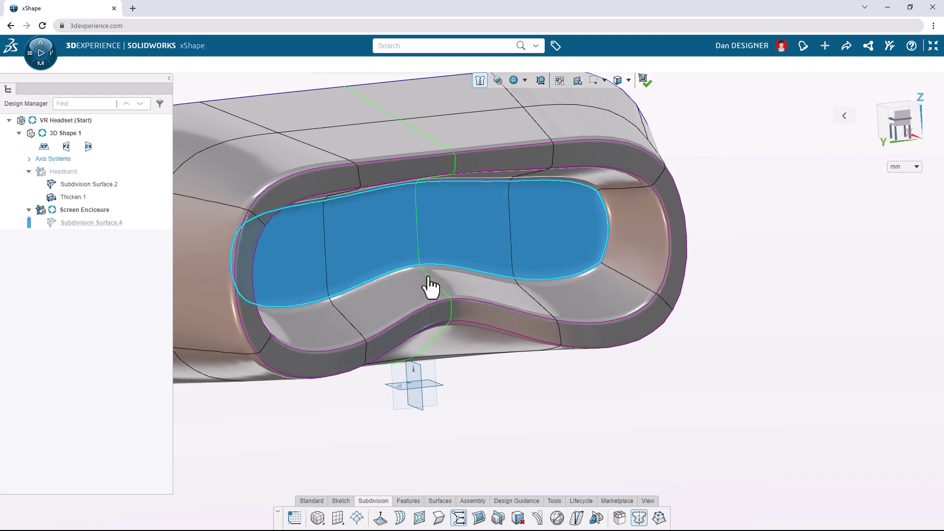
Step: From the top view, scale the bottom-edge vertices inward to narrow the wider end
click(904, 117)
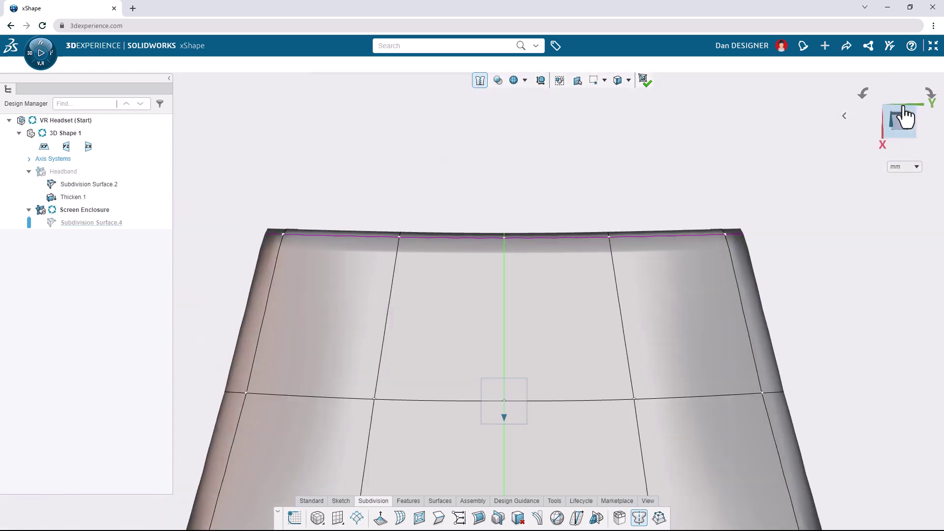
drag(708, 416, 279, 341)
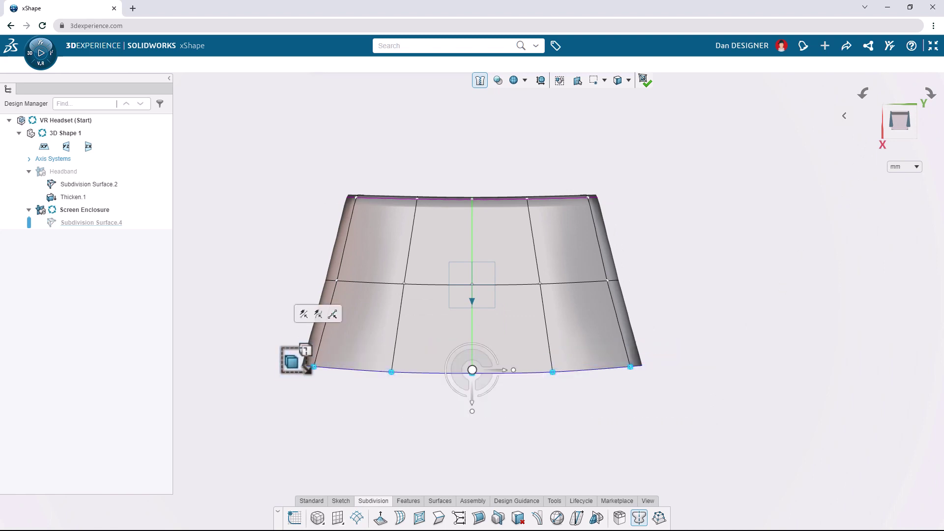
drag(513, 372, 526, 389)
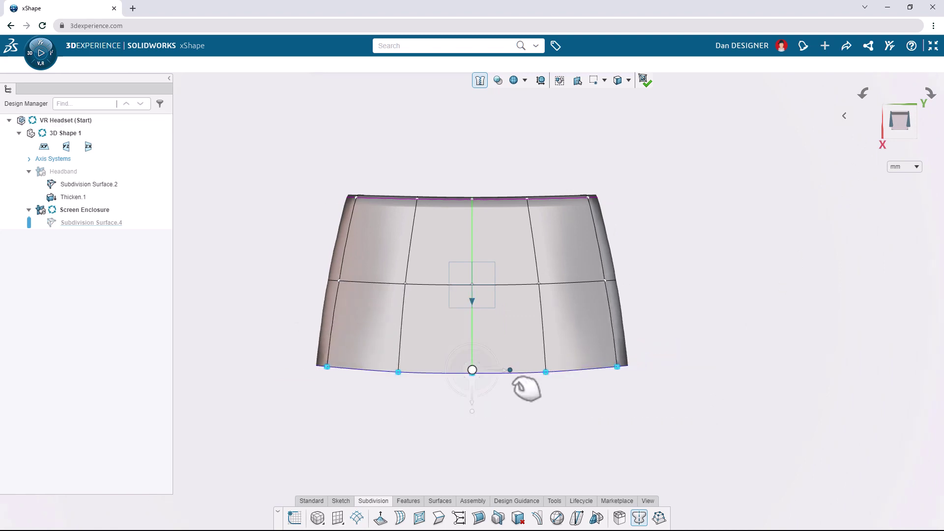
key(shift+Up)
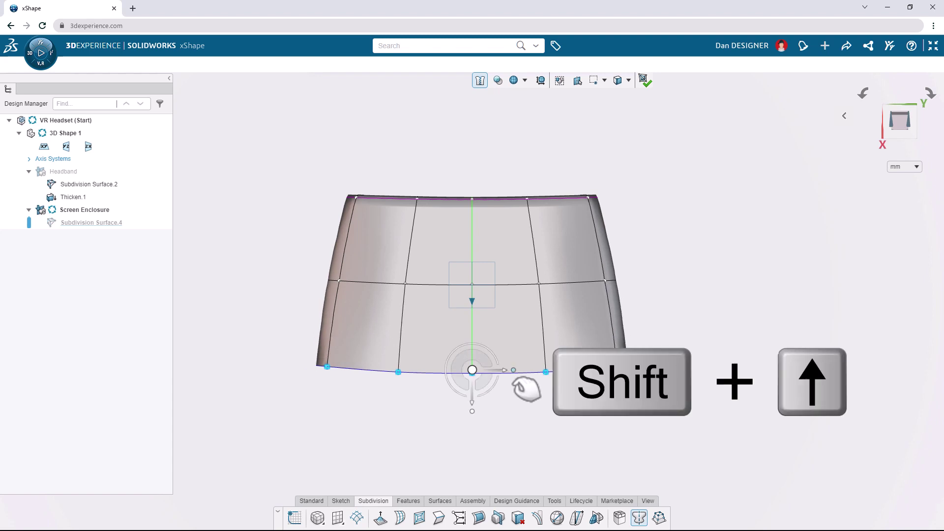
key(shift+Left)
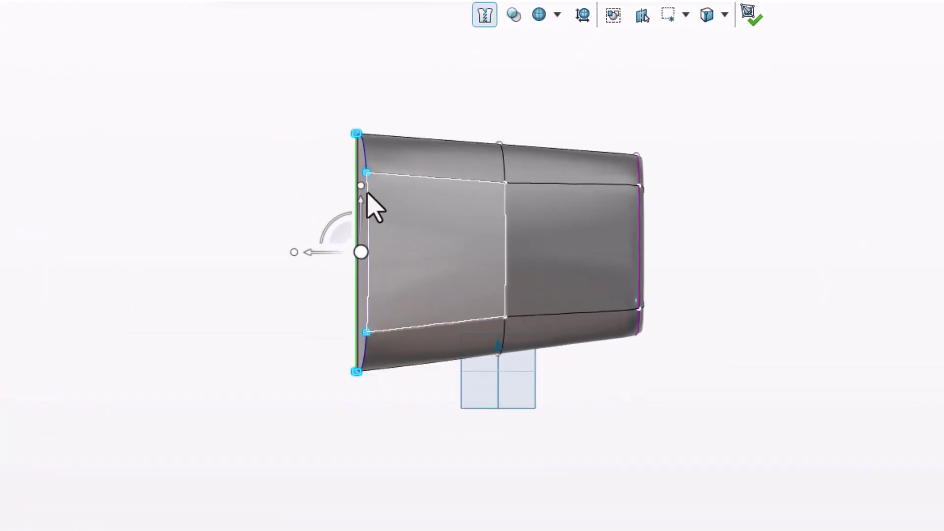
Step: Nudge the left end's control point and insert an edge loop around the side's middle
drag(361, 192, 390, 217)
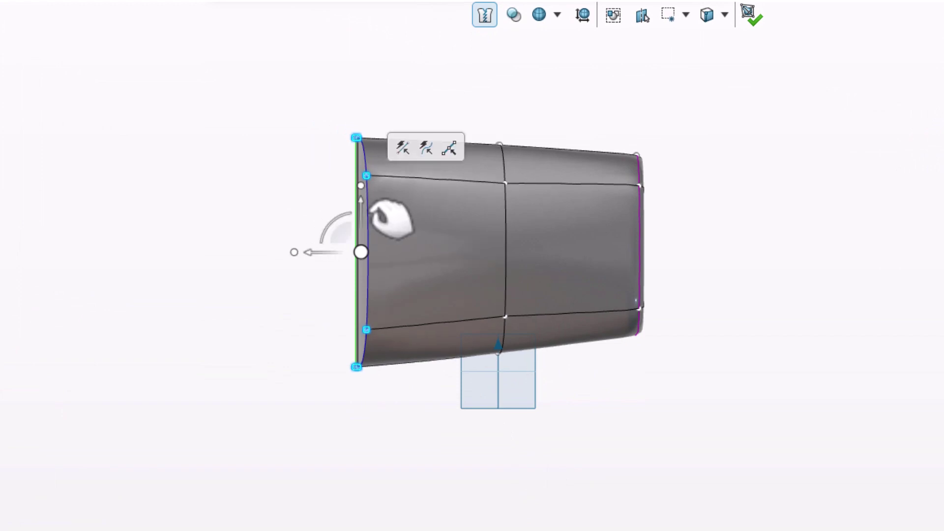
click(505, 234)
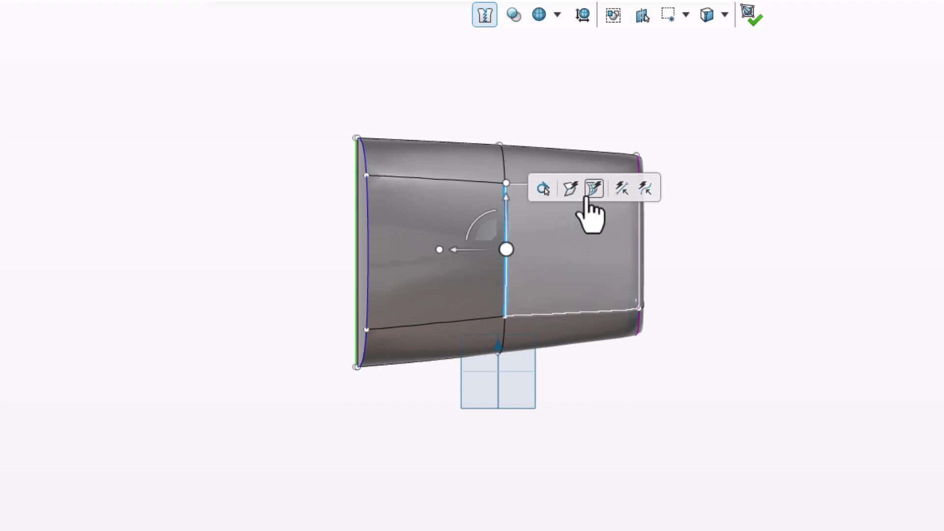
click(588, 193)
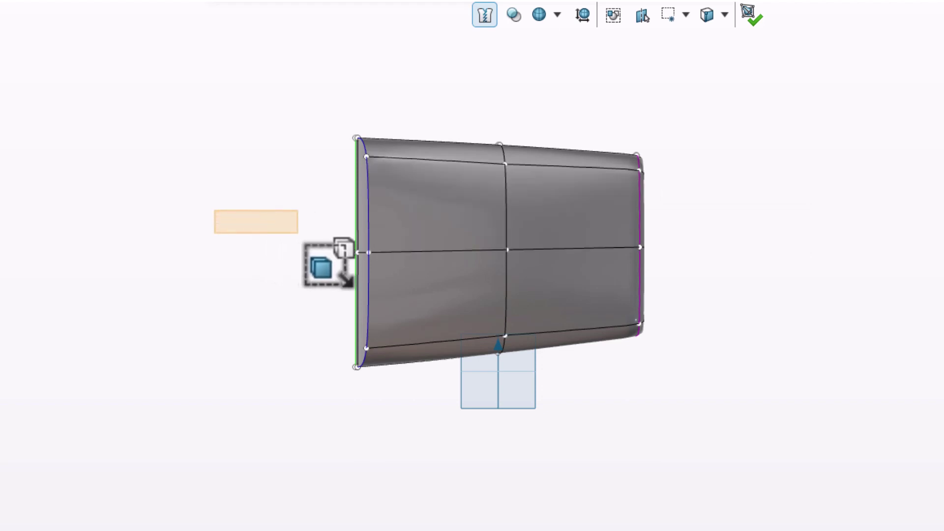
Step: Offset the points along the left end by 2.5
mouse_move(208, 210)
mouse_down()
mouse_move(205, 252)
mouse_move(294, 281)
mouse_move(354, 274)
mouse_move(363, 250)
mouse_move(315, 222)
mouse_move(323, 255)
mouse_up()
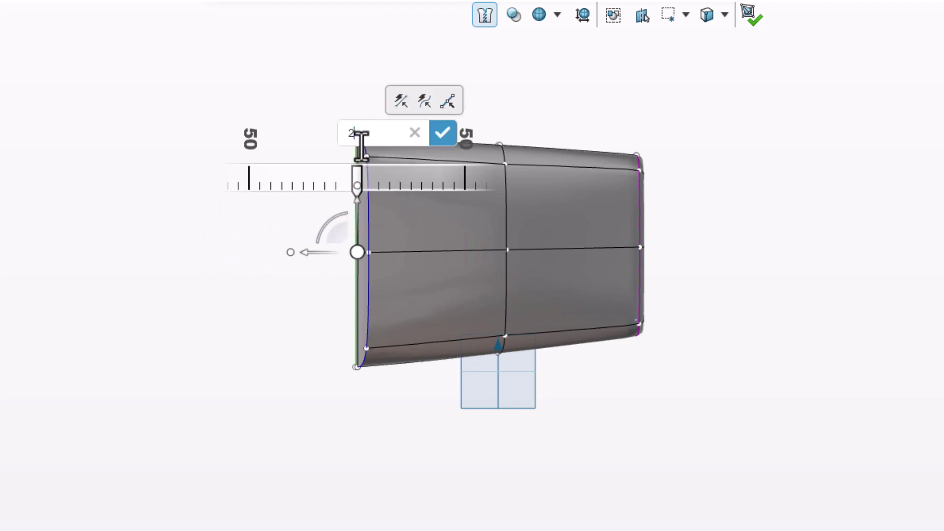
text(.5)
key(Return)
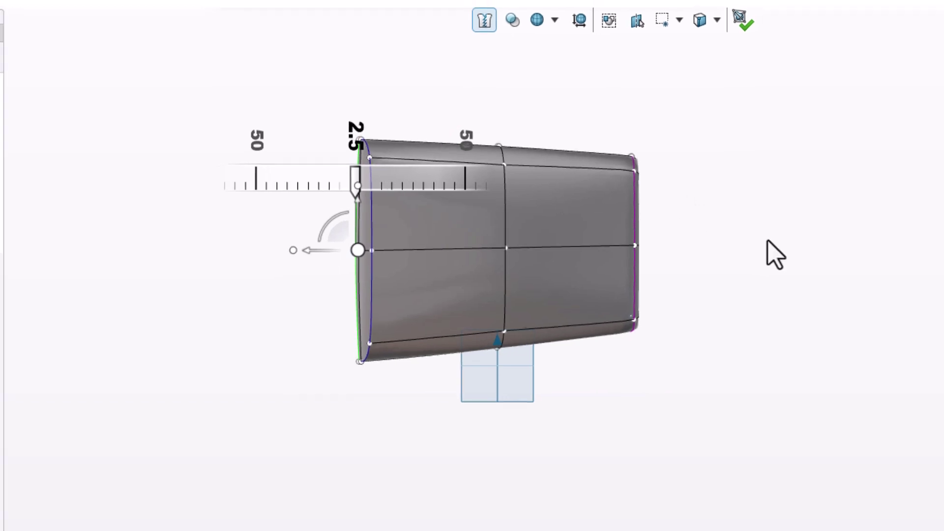
middle_drag(632, 245, 655, 275)
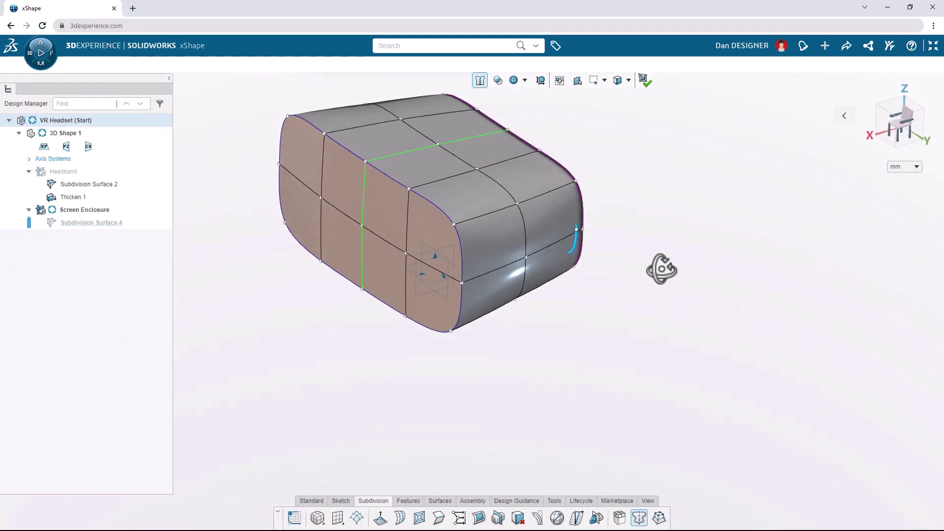
Step: Unhide the Headband and exit subdivision, producing Knit Surface.1 beside the headset
scroll(652, 275, down, 2)
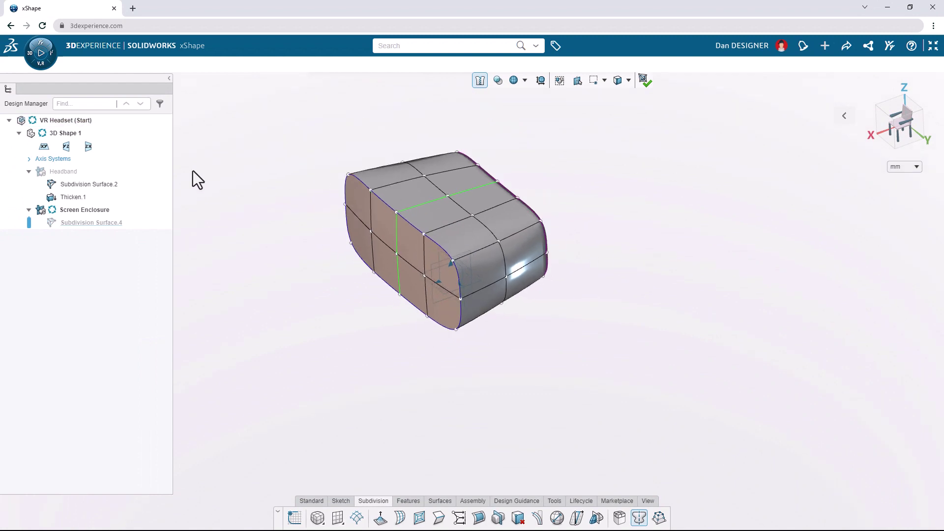
mouse_move(117, 176)
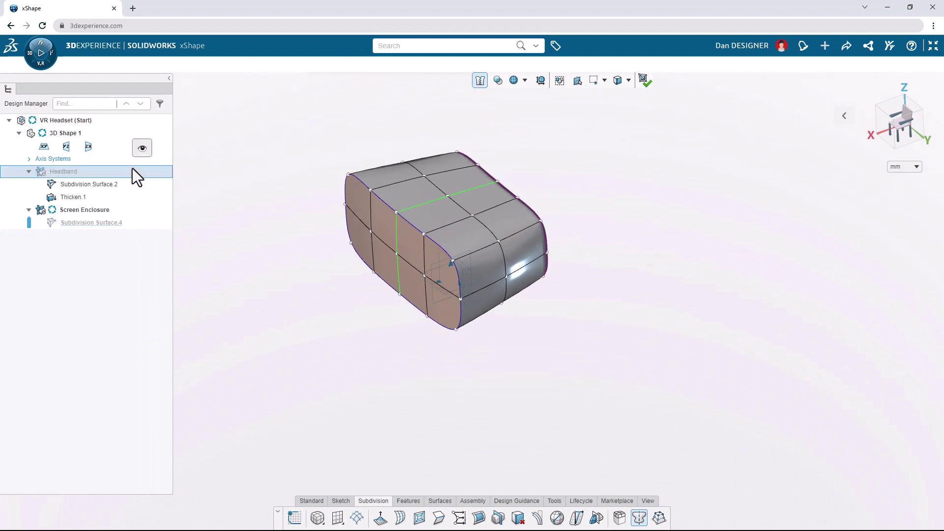
click(142, 148)
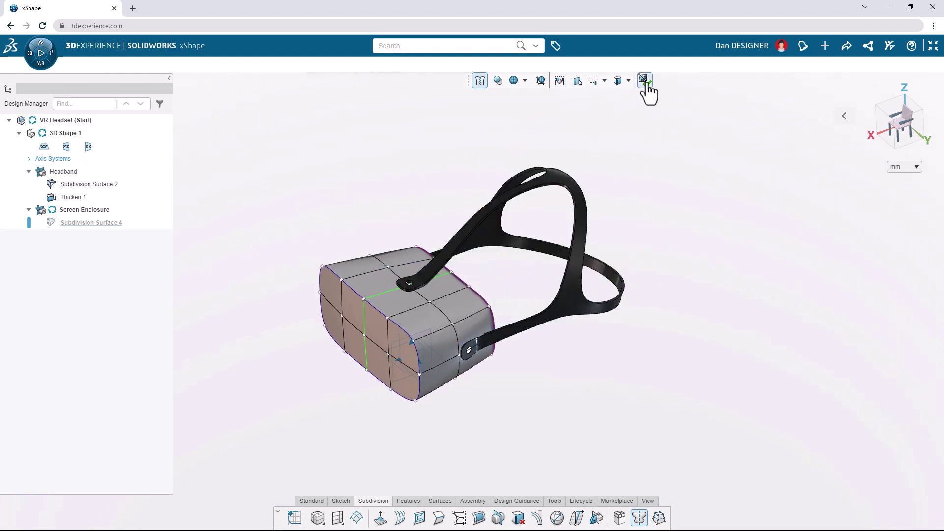
click(643, 80)
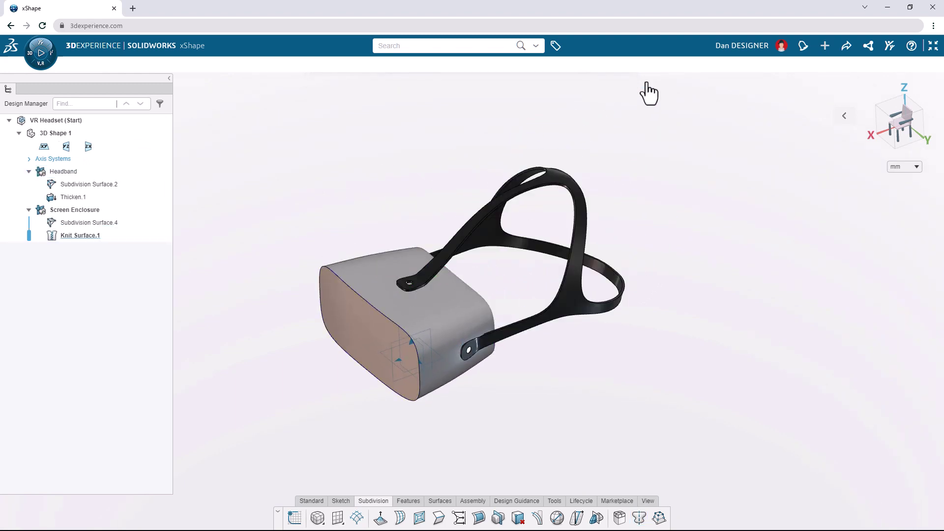
middle_drag(545, 370, 478, 304)
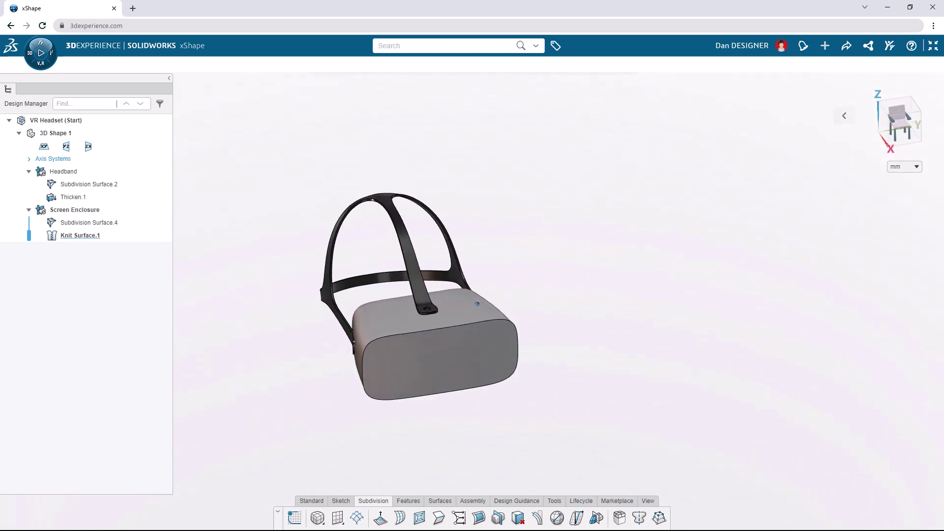